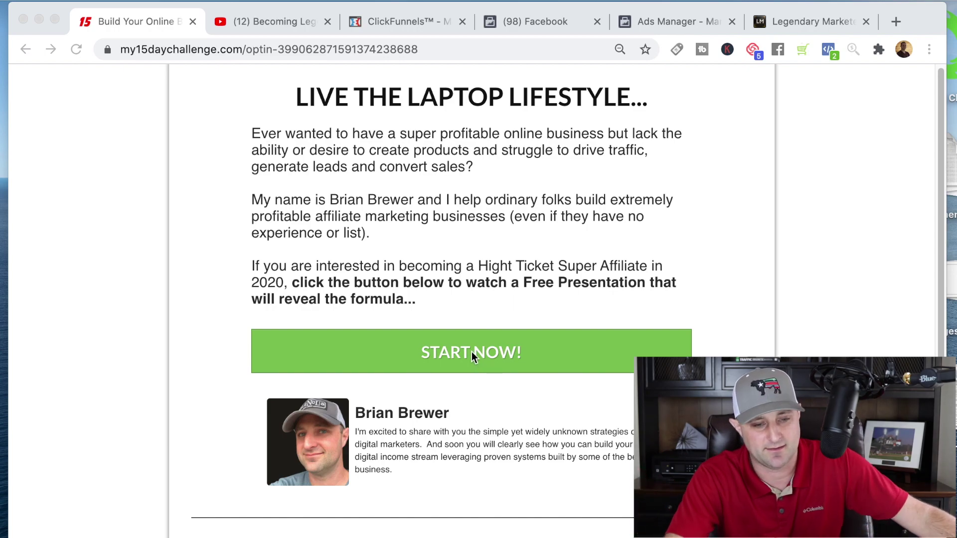
Step: Opt in on the Laptop Lifestyle page, then continue from the bridge page to challenge enrollment
{"action": "left_click", "coordinate": [458, 354]}
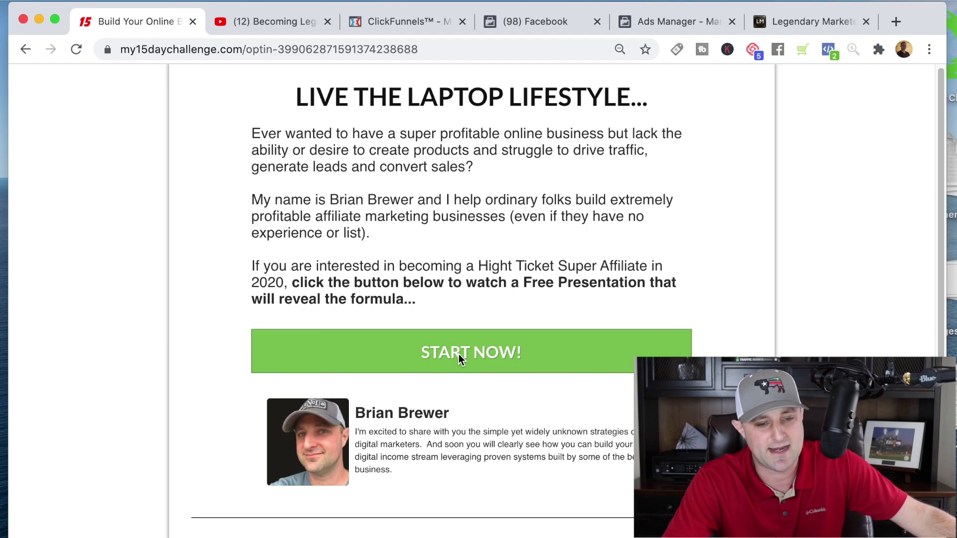
{"action": "left_click", "coordinate": [470, 356]}
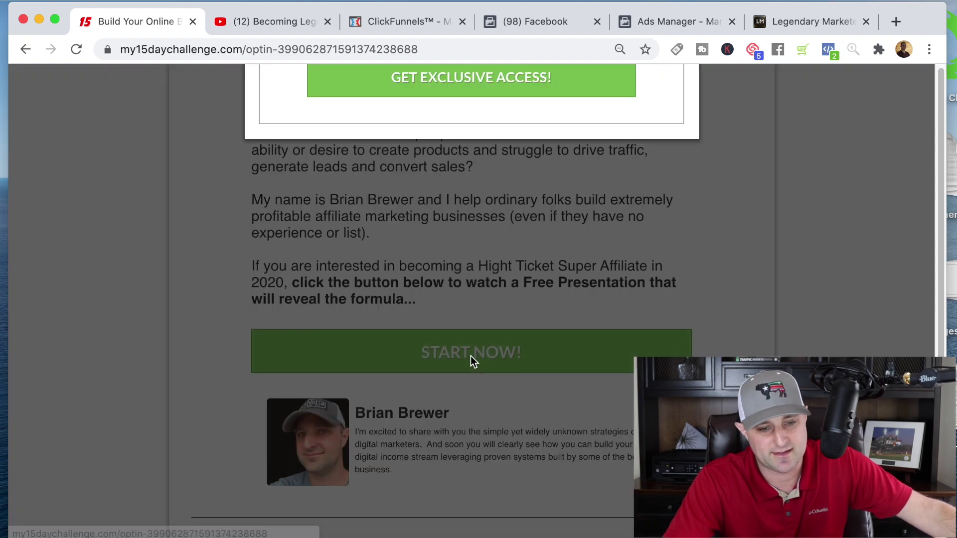
{"action": "left_click", "coordinate": [472, 350]}
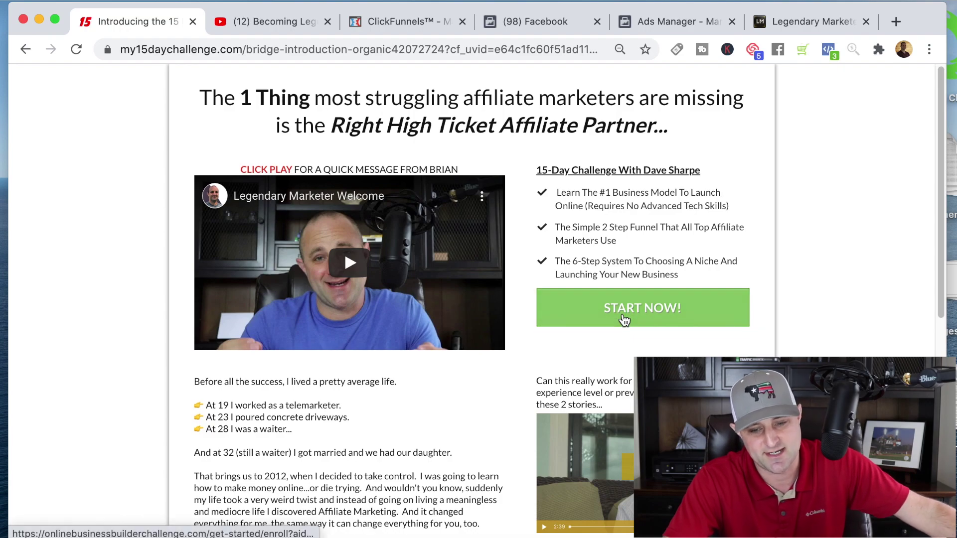
{"action": "left_click", "coordinate": [624, 319]}
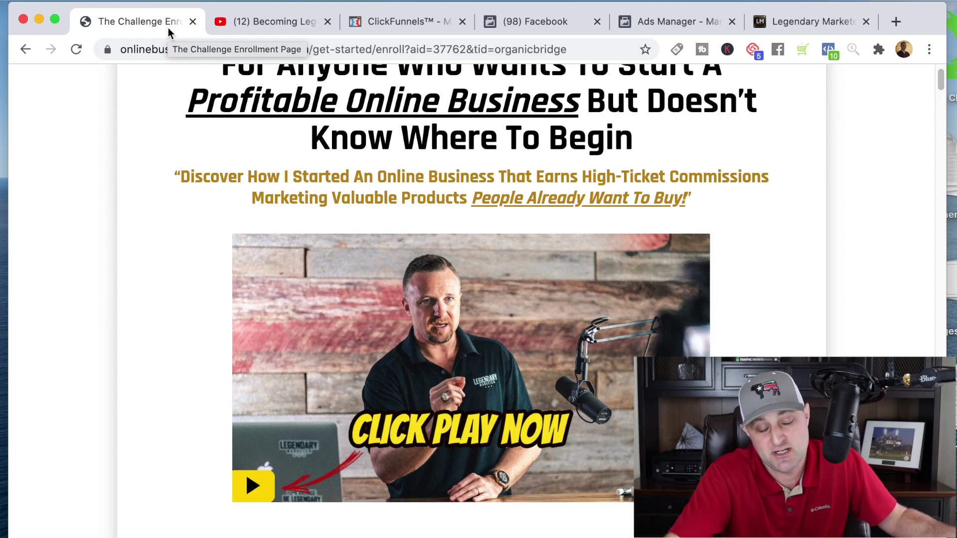
Step: Browse the Becoming Legendary YouTube channel's Videos page and its uploads
{"action": "left_click", "coordinate": [250, 22]}
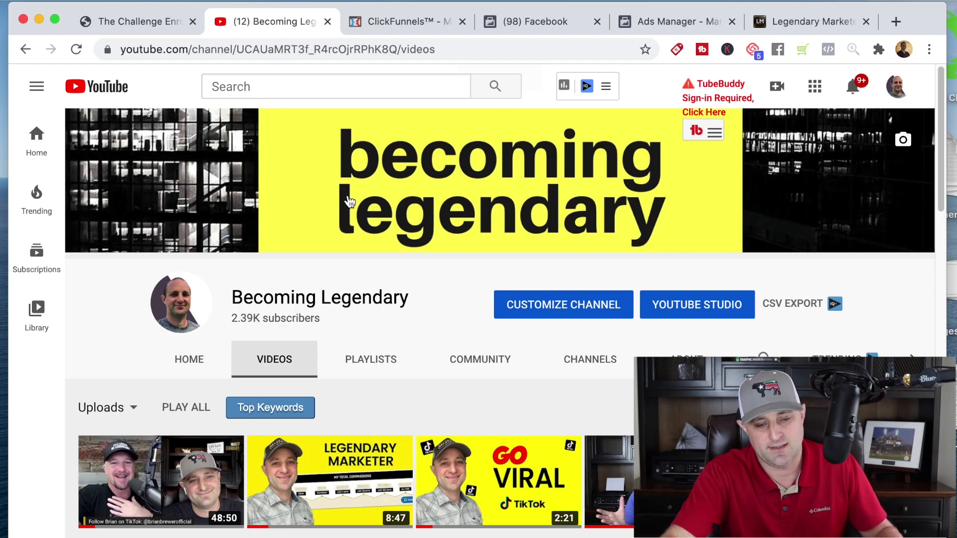
{"action": "scroll", "coordinate": [299, 209], "scroll_direction": "down", "scroll_amount": 6}
{"action": "mouse_move", "coordinate": [372, 277]}
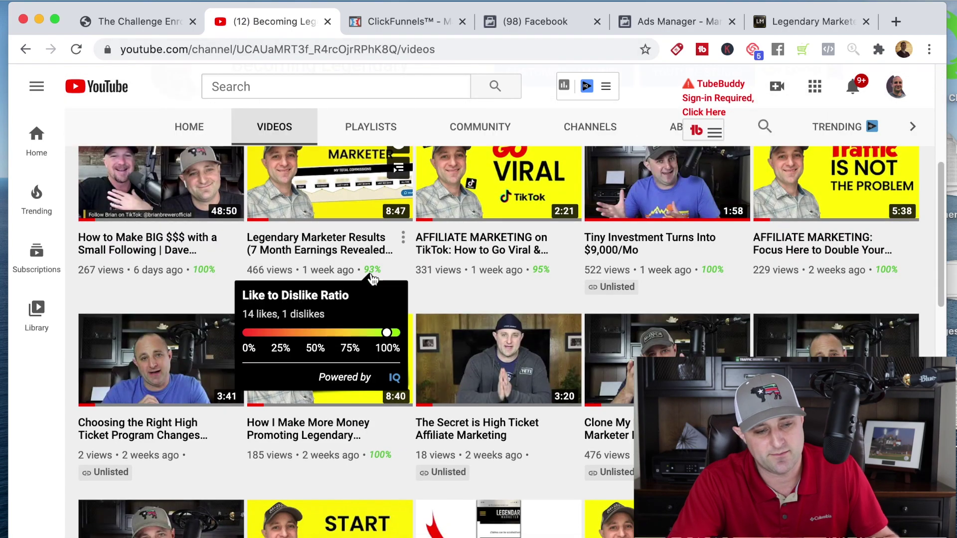
{"action": "scroll", "coordinate": [371, 277], "scroll_direction": "up", "scroll_amount": 1}
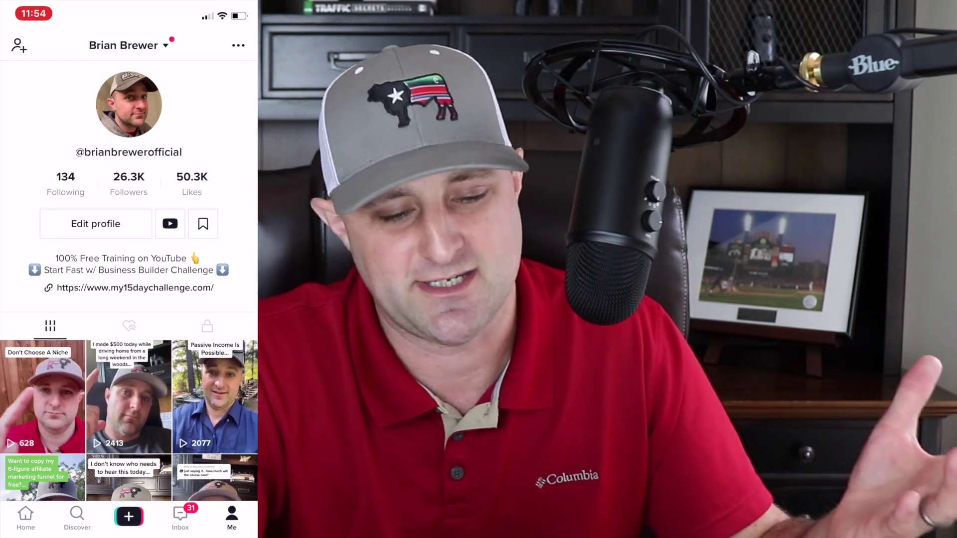
{"action": "scroll", "coordinate": [129, 279], "scroll_direction": "down", "scroll_amount": 1}
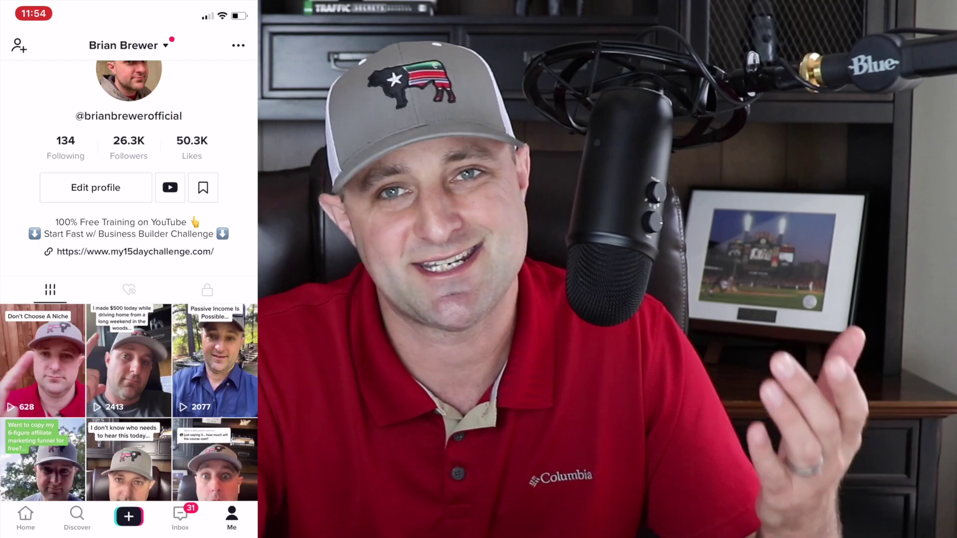
{"action": "scroll", "coordinate": [129, 279], "scroll_direction": "down", "scroll_amount": 1}
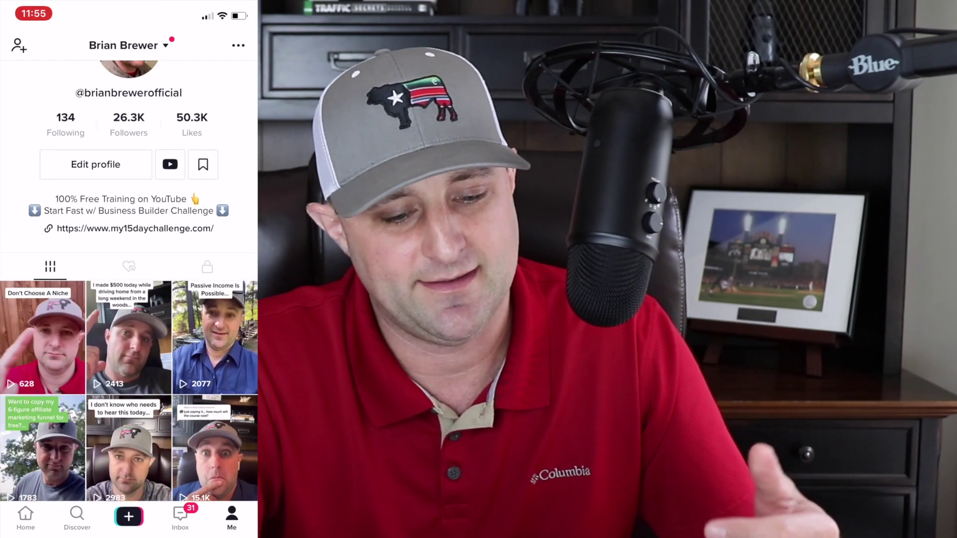
{"action": "scroll", "coordinate": [129, 279], "scroll_direction": "up", "scroll_amount": 1}
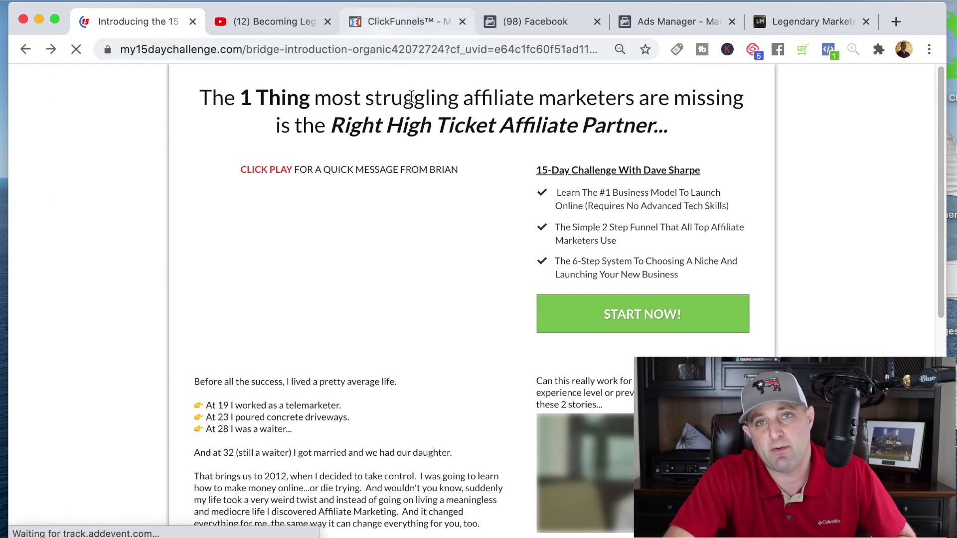
Step: Open the My 15 Day Challenge LIVE funnel settings showing the Facebook pixel head tracking code
{"action": "left_click", "coordinate": [394, 25]}
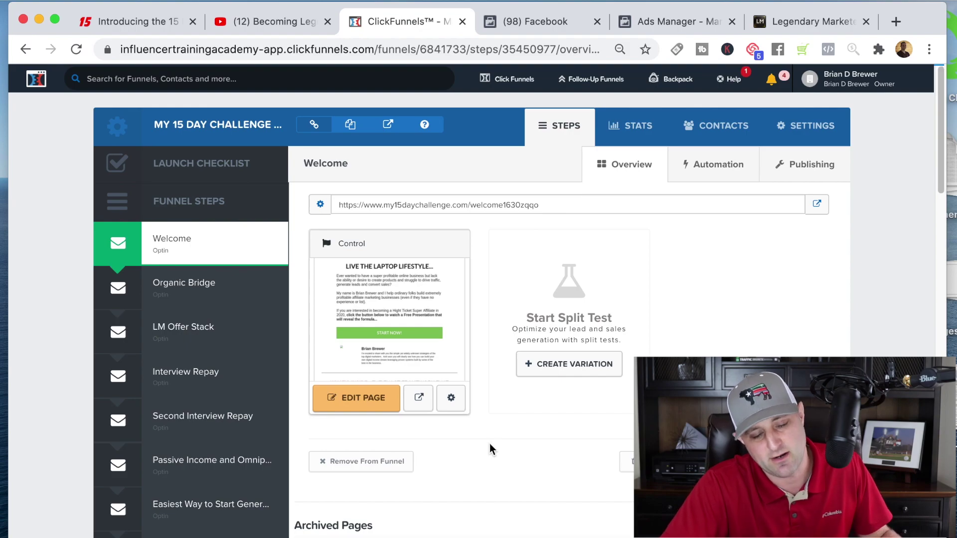
{"action": "scroll", "coordinate": [494, 456], "scroll_direction": "down", "scroll_amount": 1}
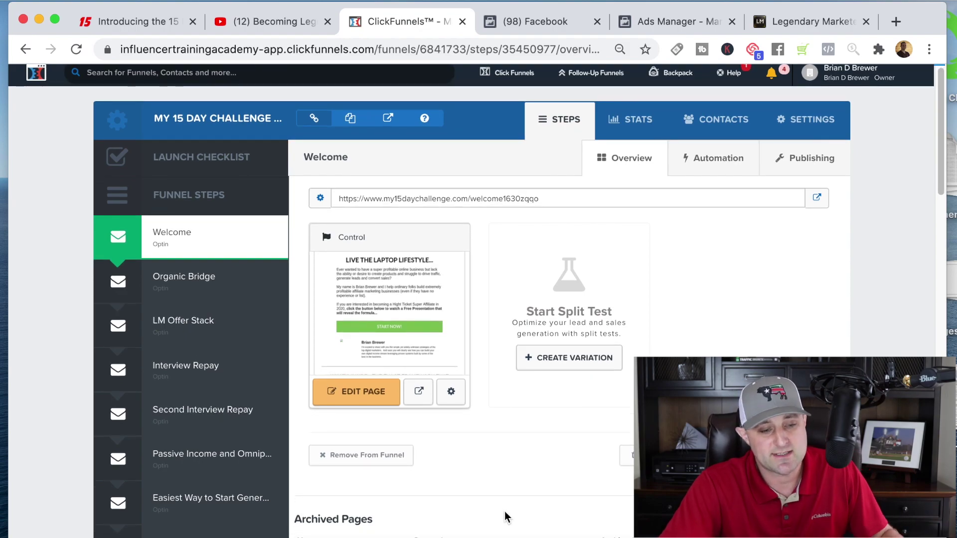
{"action": "scroll", "coordinate": [399, 451], "scroll_direction": "down", "scroll_amount": 1}
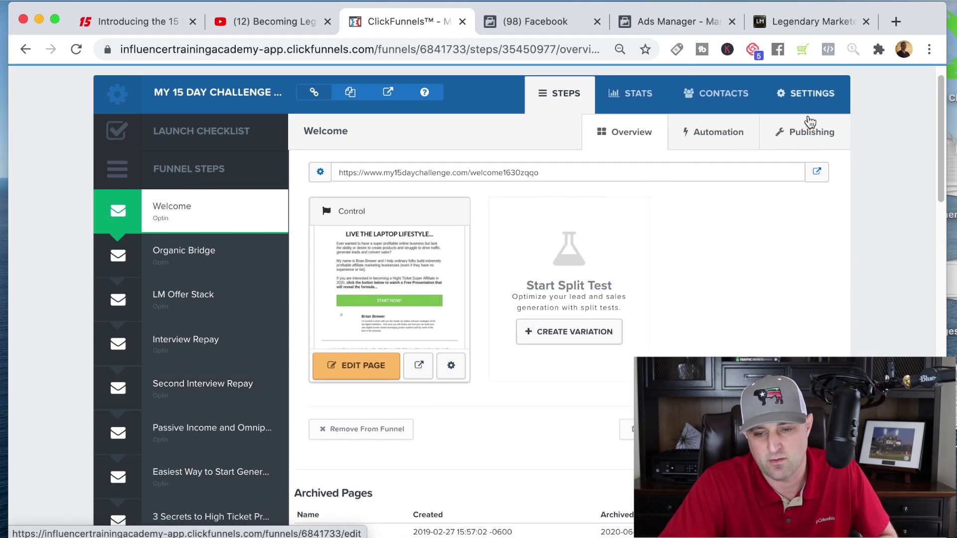
{"action": "left_click", "coordinate": [797, 92]}
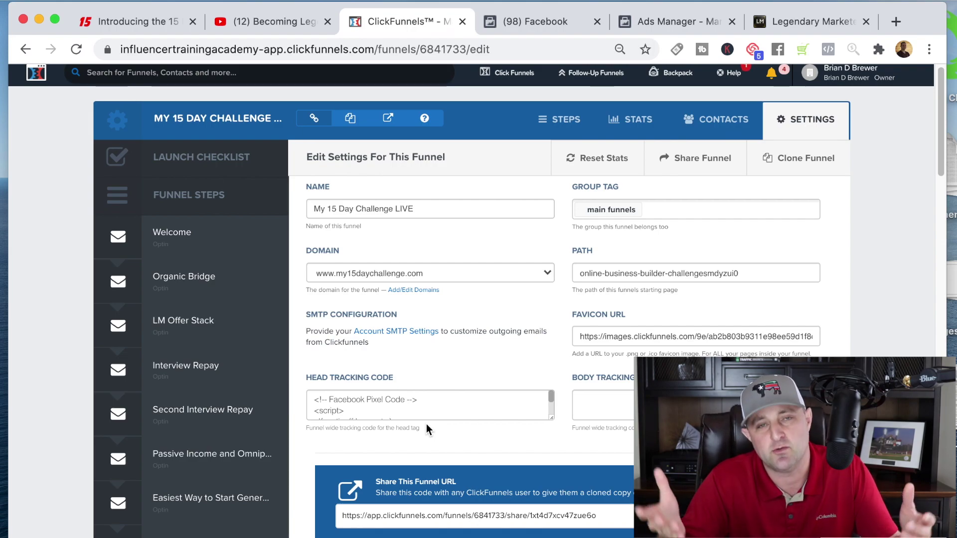
Step: Review the All Funnels (New)'s Pixel overview in Events Manager, confirming it is Active
{"action": "left_click", "coordinate": [540, 22]}
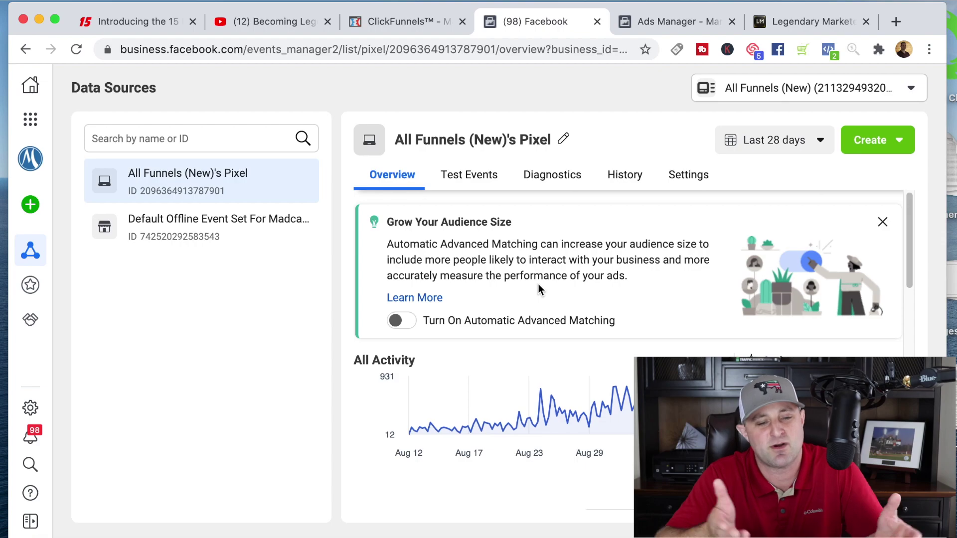
{"action": "scroll", "coordinate": [446, 277], "scroll_direction": "down", "scroll_amount": 1}
{"action": "scroll", "coordinate": [446, 277], "scroll_direction": "up", "scroll_amount": 1}
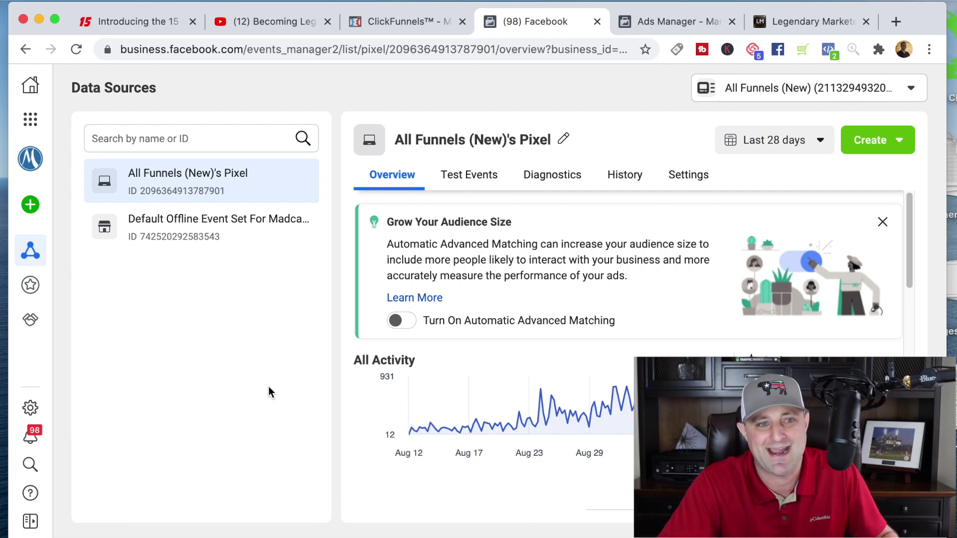
{"action": "left_click", "coordinate": [30, 120]}
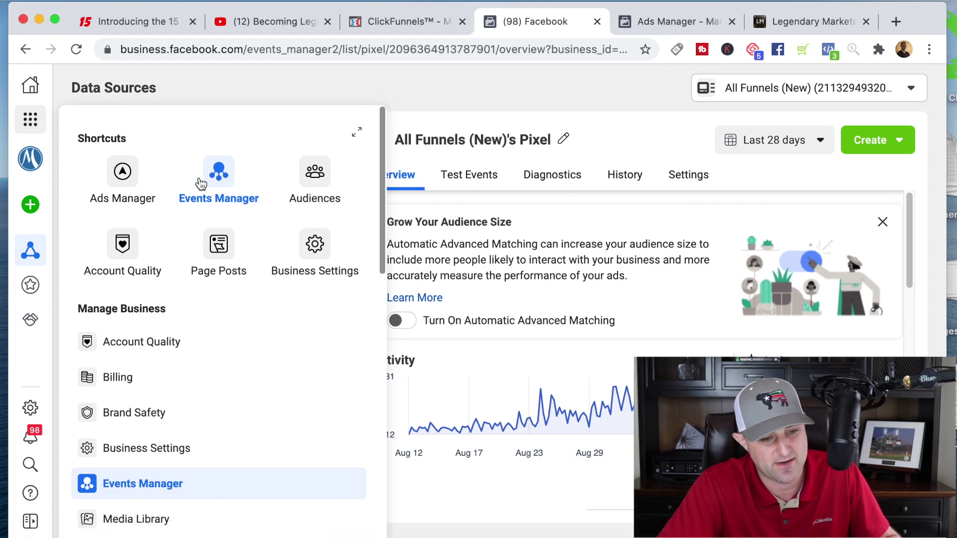
{"action": "left_click", "coordinate": [215, 184]}
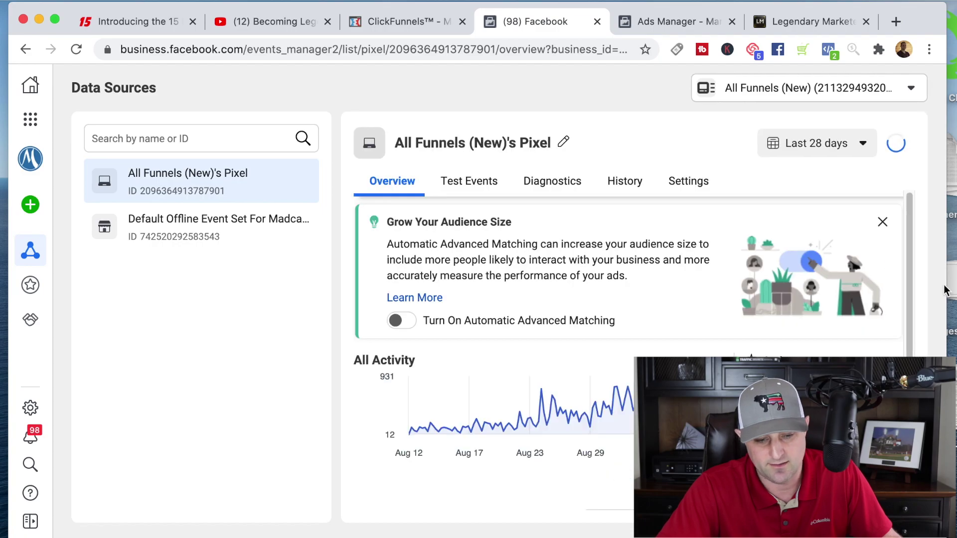
{"action": "scroll", "coordinate": [590, 313], "scroll_direction": "down", "scroll_amount": 3}
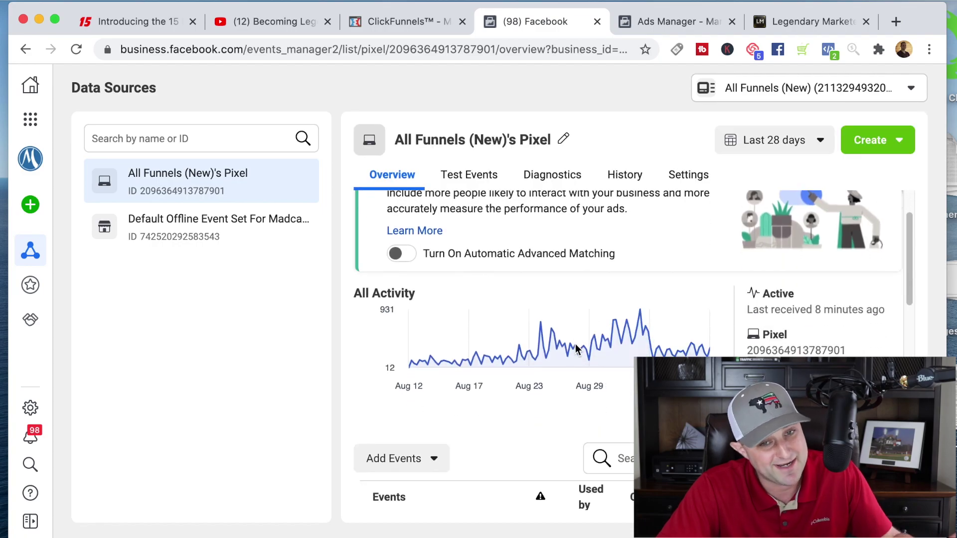
Step: Bring up the pixel base code via Add Events > From a New Website > Install code manually
{"action": "left_click", "coordinate": [433, 458]}
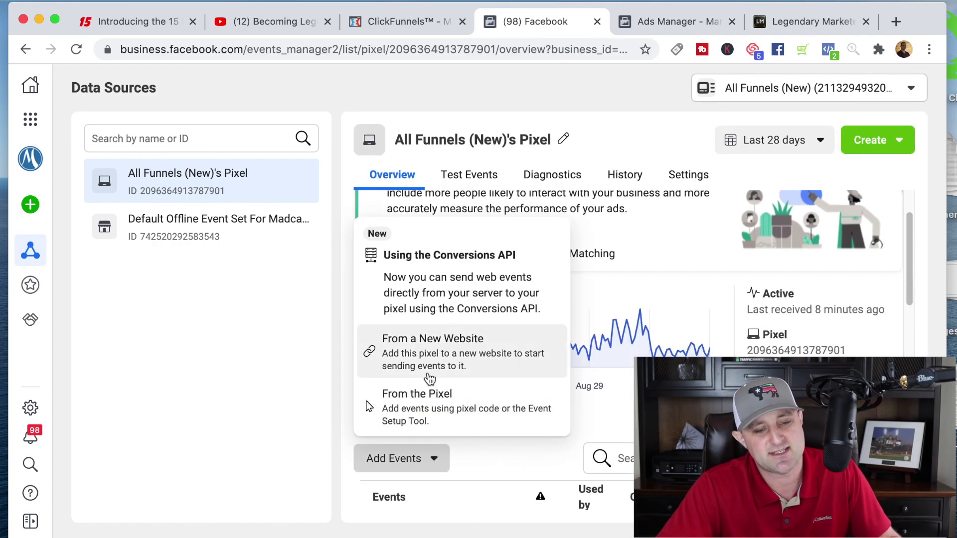
{"action": "left_click", "coordinate": [430, 370]}
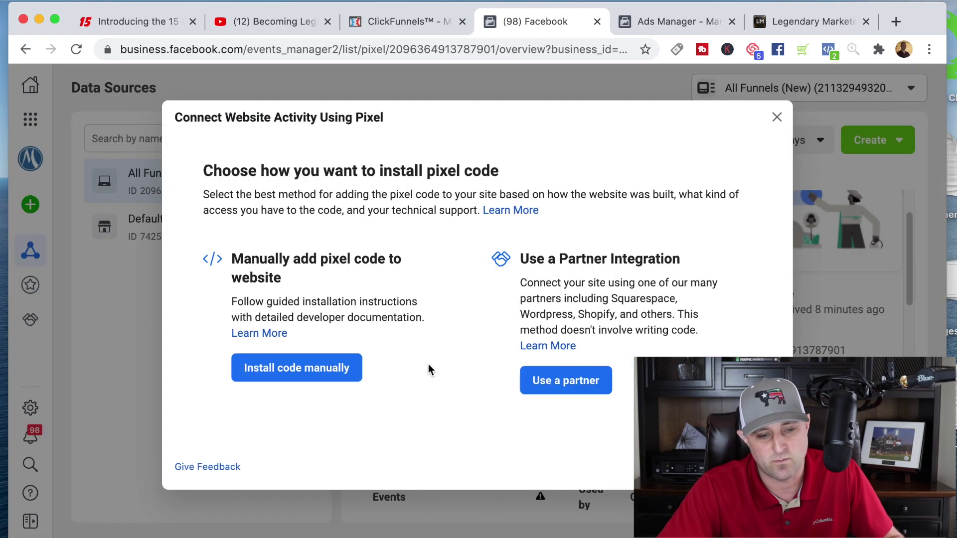
{"action": "left_click", "coordinate": [284, 373]}
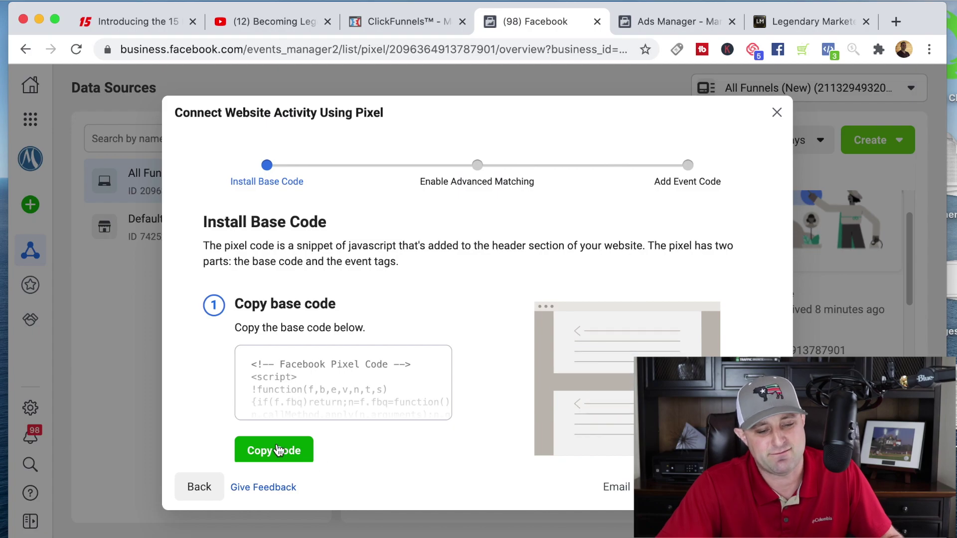
Step: Return to the My 15 Day Challenge LIVE funnel settings holding the pixel code
{"action": "left_click", "coordinate": [404, 21]}
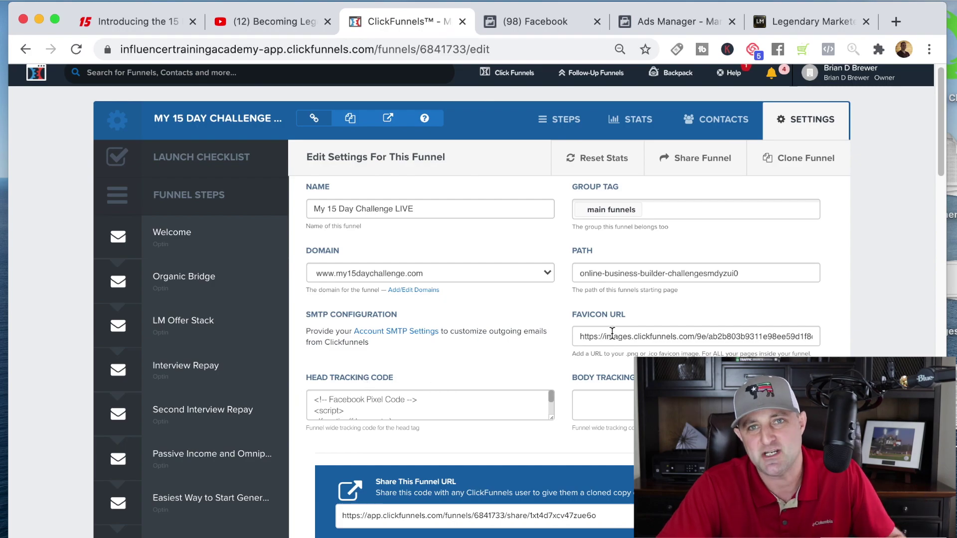
{"action": "left_click_drag", "start_coordinate": [941, 160], "coordinate": [940, 456]}
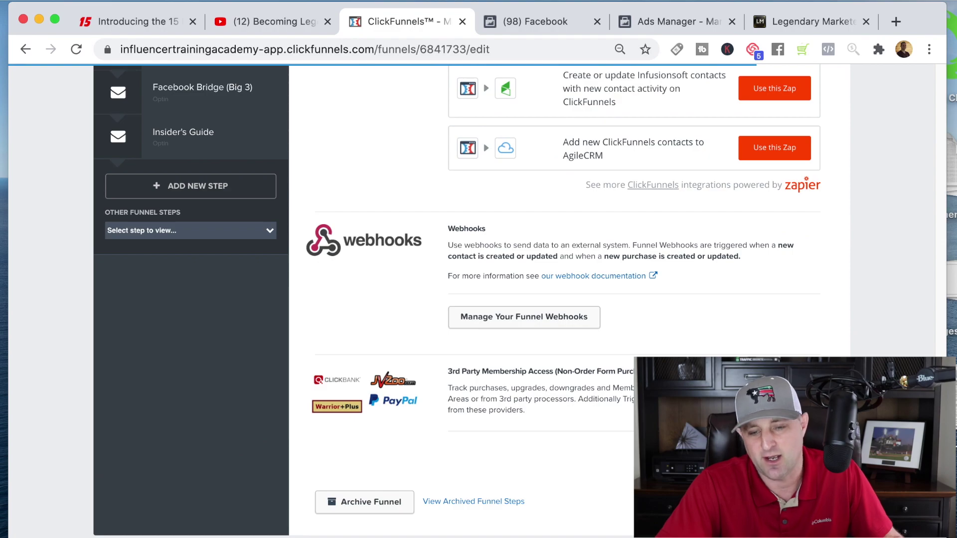
{"action": "scroll", "coordinate": [549, 299], "scroll_direction": "up", "scroll_amount": 20}
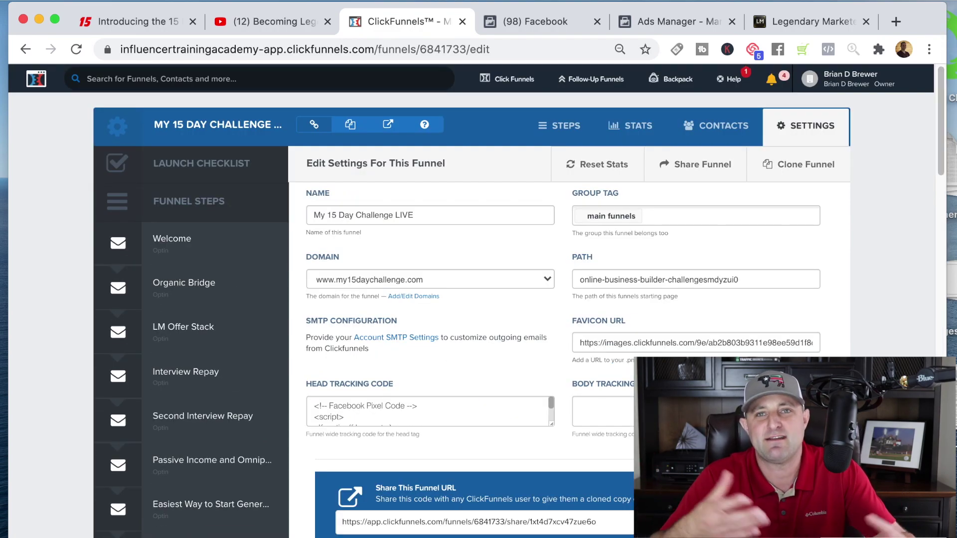
Step: Confirm with Pixel Helper that the pixel fires PageView on the challenge page, then return to Events Manager
{"action": "left_click", "coordinate": [142, 29]}
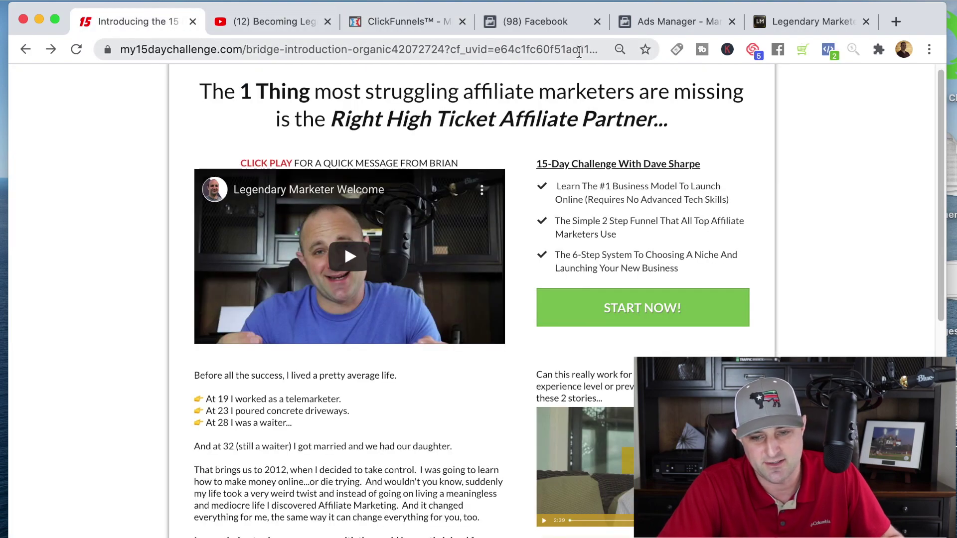
{"action": "left_click", "coordinate": [826, 49]}
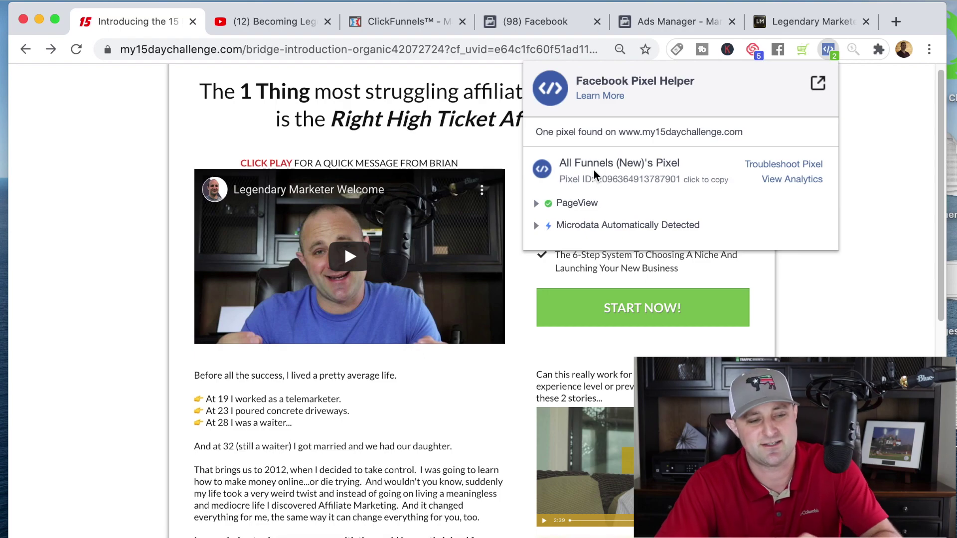
{"action": "left_click", "coordinate": [552, 24]}
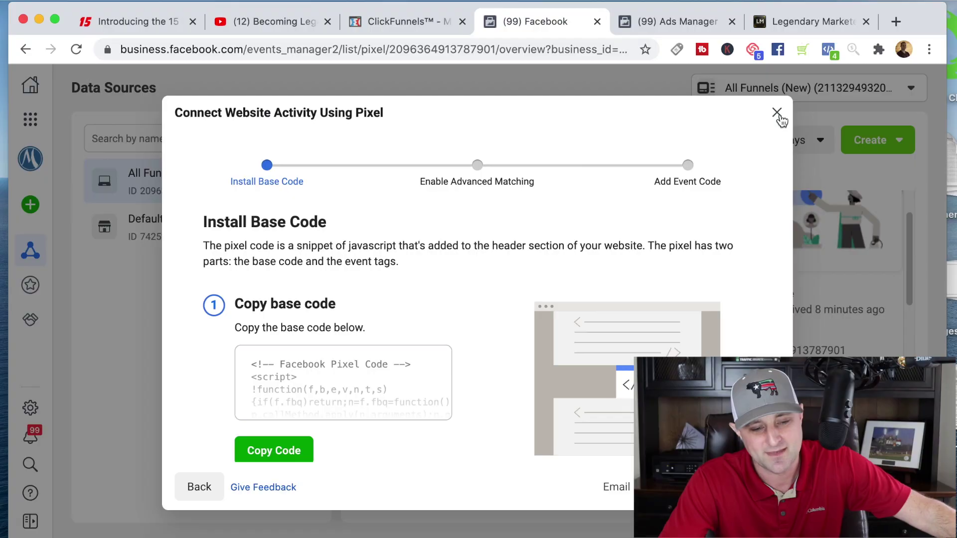
Step: Dismiss the Connect Website Activity prompt and go to the Audiences page via Business Tools
{"action": "left_click", "coordinate": [778, 113]}
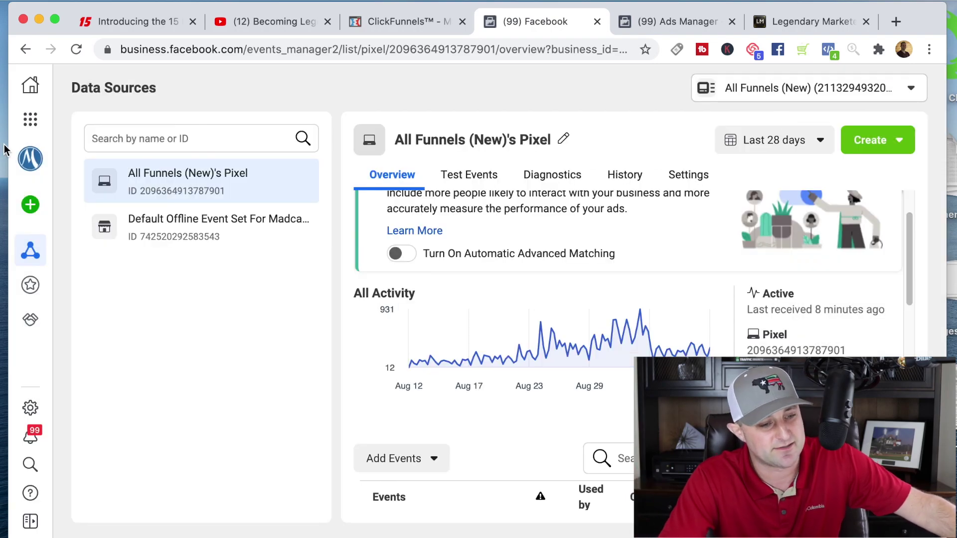
{"action": "left_click", "coordinate": [29, 118]}
{"action": "left_click", "coordinate": [324, 189]}
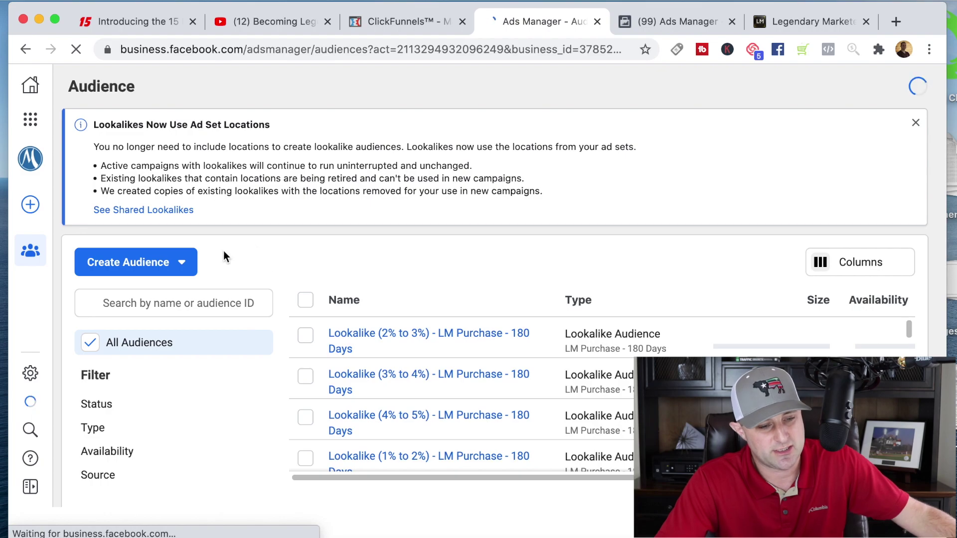
Step: Start a Website custom audience of people who visited specific web pages, then switch to the challenge page
{"action": "left_click", "coordinate": [181, 263]}
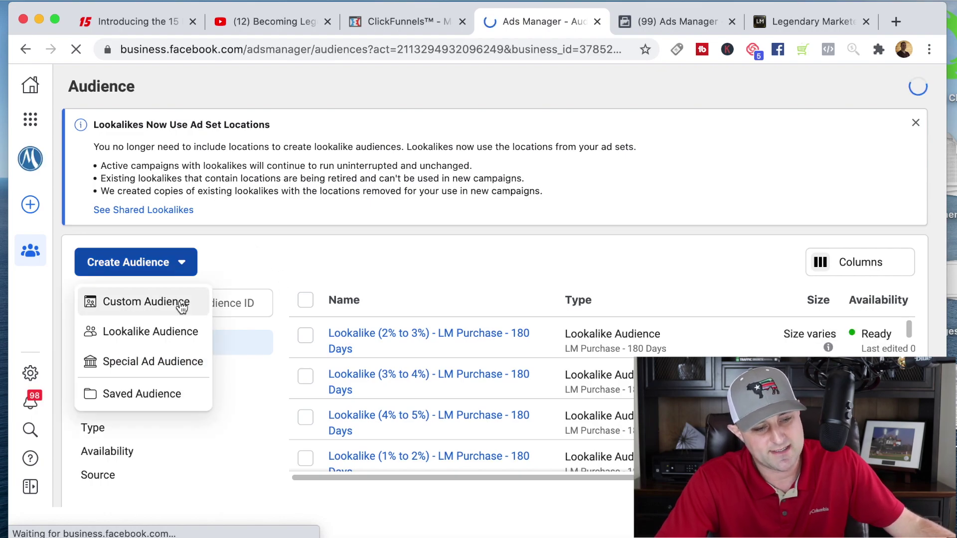
{"action": "mouse_move", "coordinate": [181, 307]}
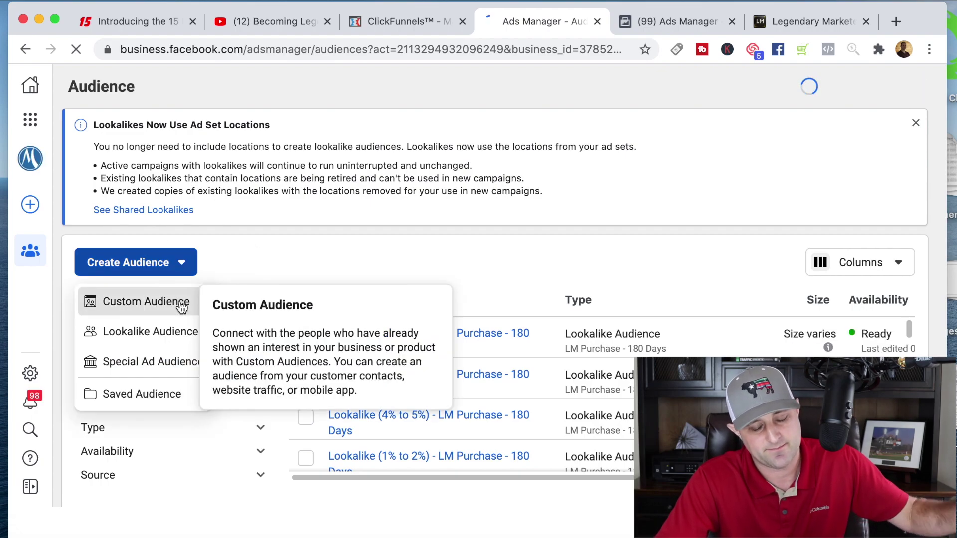
{"action": "left_click", "coordinate": [181, 307]}
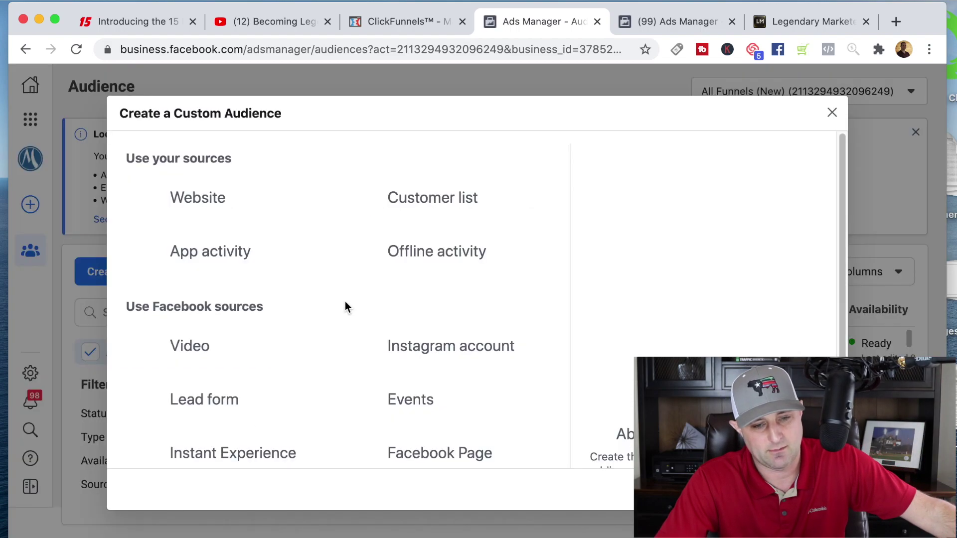
{"action": "left_click", "coordinate": [201, 202]}
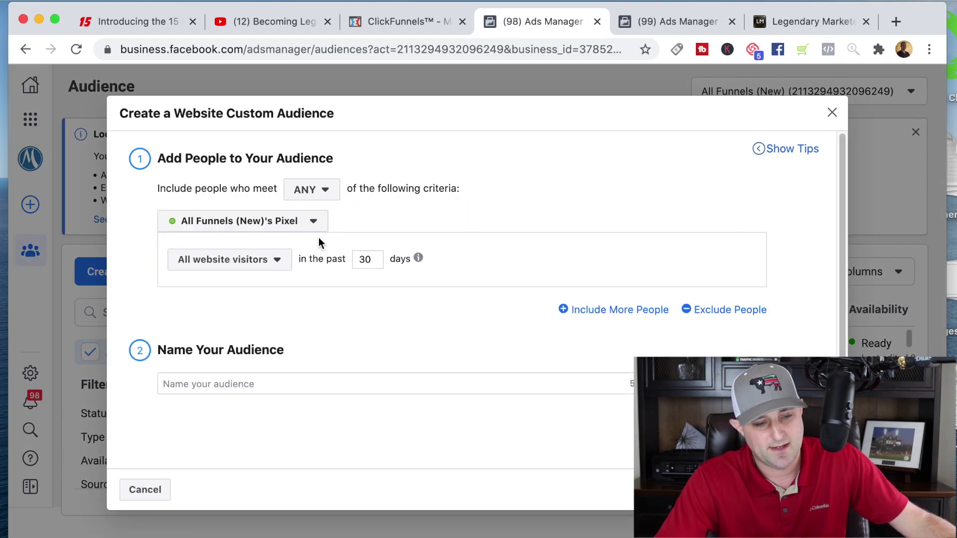
{"action": "left_click", "coordinate": [253, 264]}
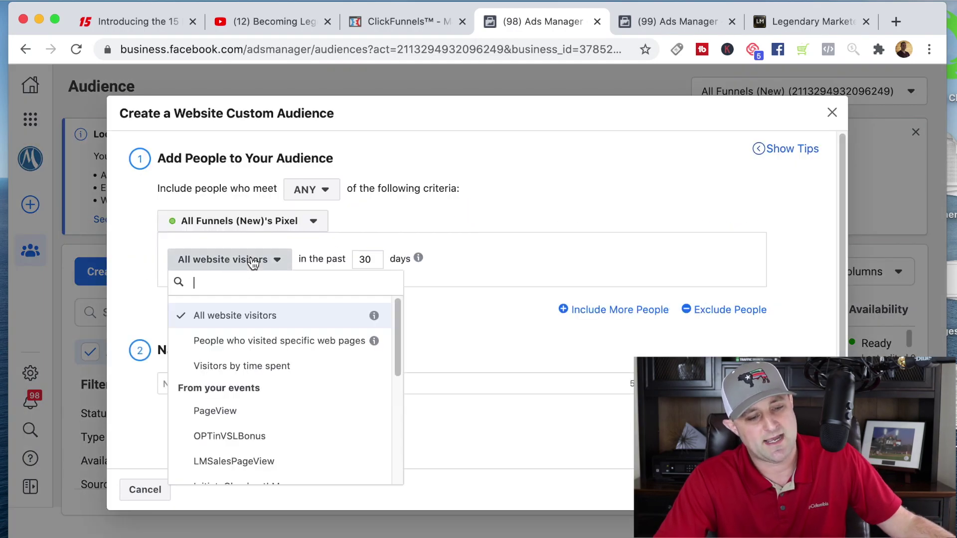
{"action": "left_click", "coordinate": [263, 344]}
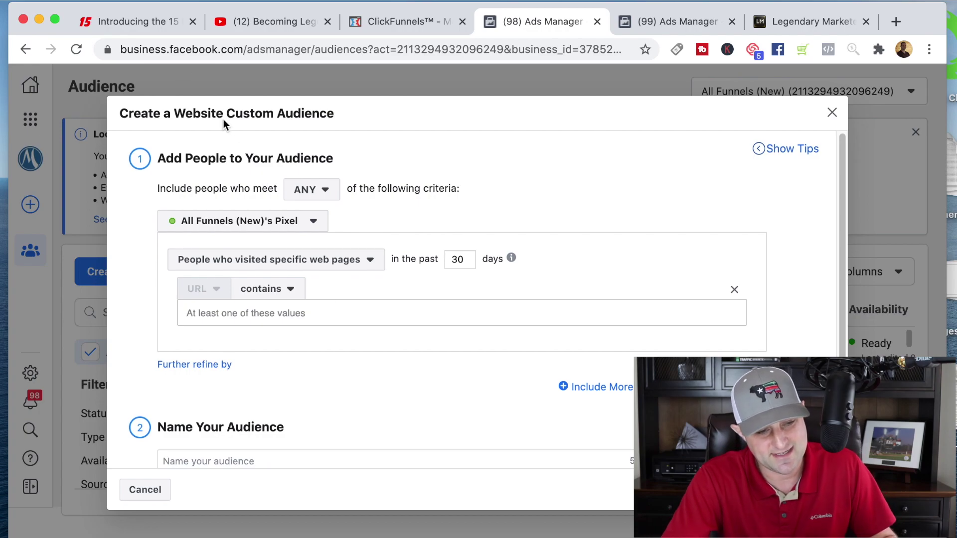
{"action": "left_click", "coordinate": [150, 18]}
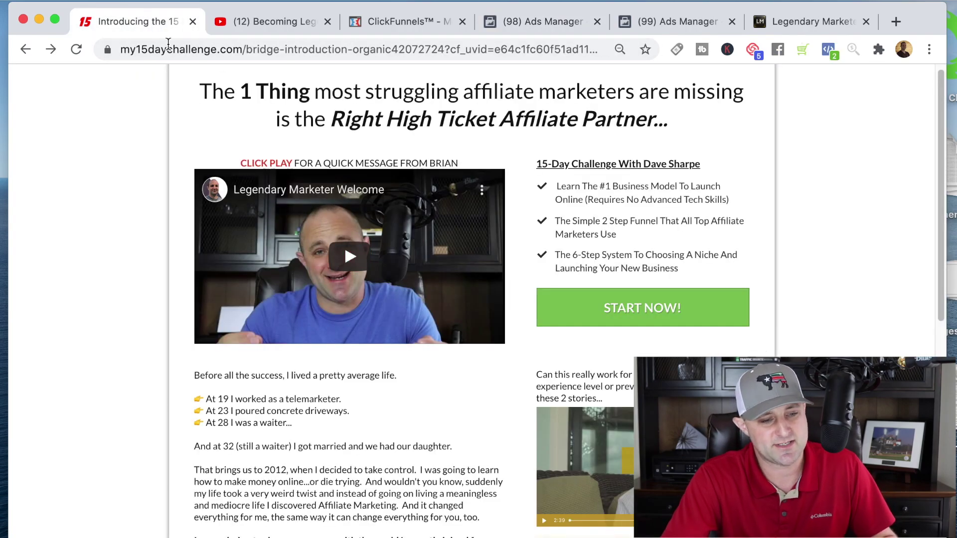
Step: Copy the my15daychallenge.com domain from the challenge page's address bar
{"action": "left_click", "coordinate": [141, 47]}
{"action": "double_click", "coordinate": [183, 47]}
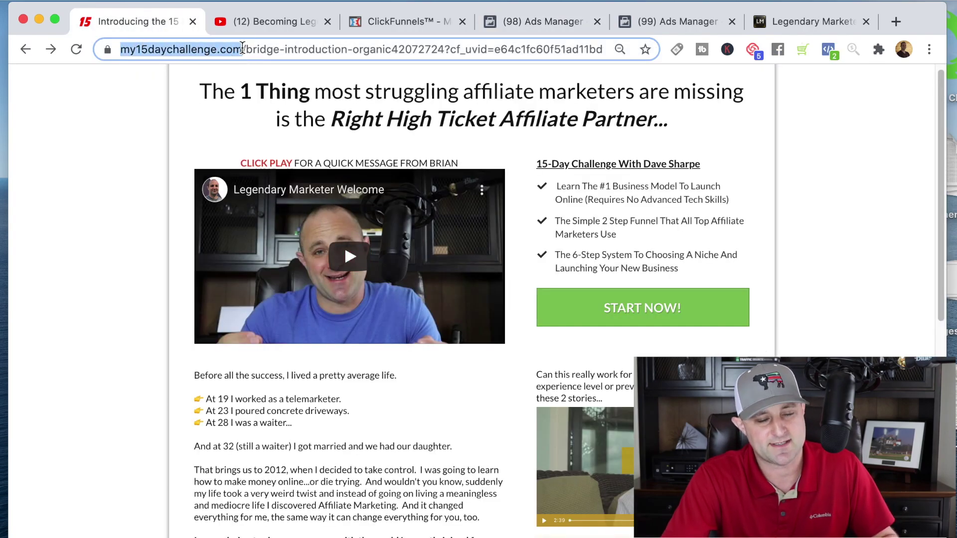
{"action": "left_click", "coordinate": [183, 48]}
{"action": "left_click", "coordinate": [310, 49]}
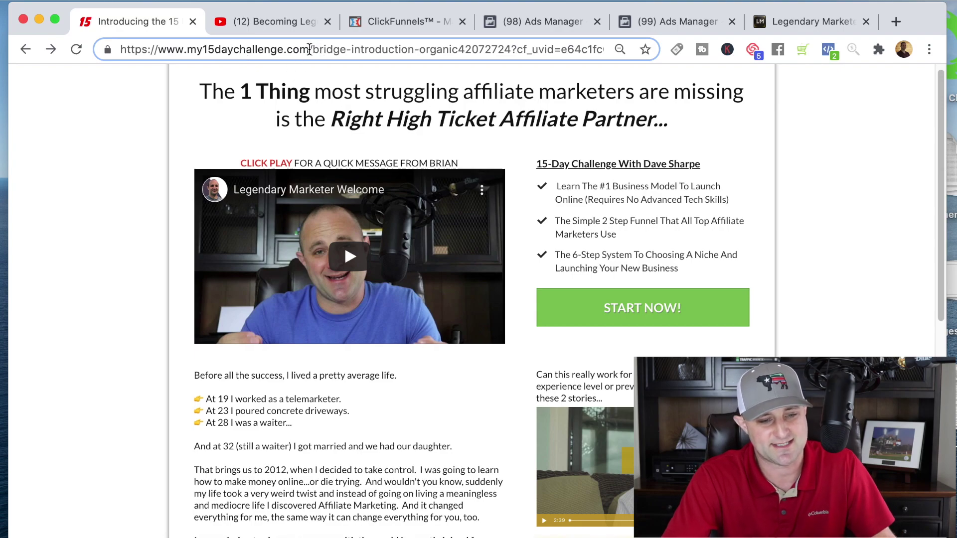
{"action": "left_click_drag", "start_coordinate": [311, 49], "coordinate": [188, 47]}
{"action": "key", "text": "super+c"}
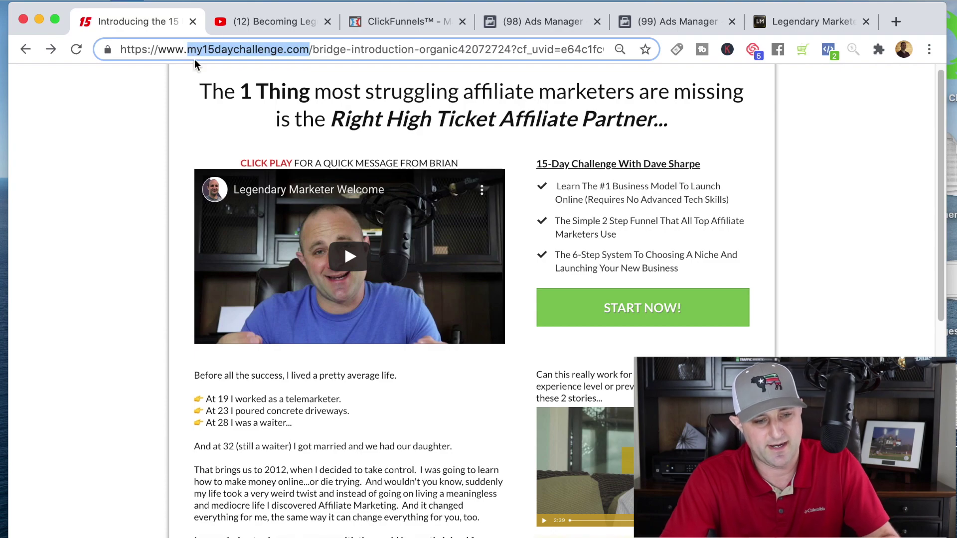
Step: Set the rule to URL contains my15daychallenge.com over 30 days, naming it 'Hit 15 Day Challenge 30 Days'
{"action": "left_click", "coordinate": [524, 21]}
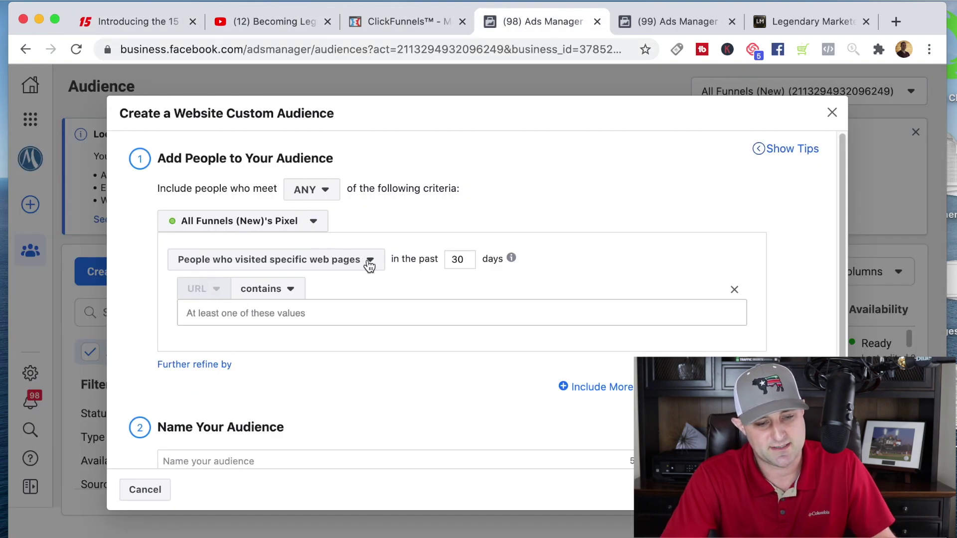
{"action": "left_click", "coordinate": [266, 291]}
{"action": "left_click", "coordinate": [263, 311]}
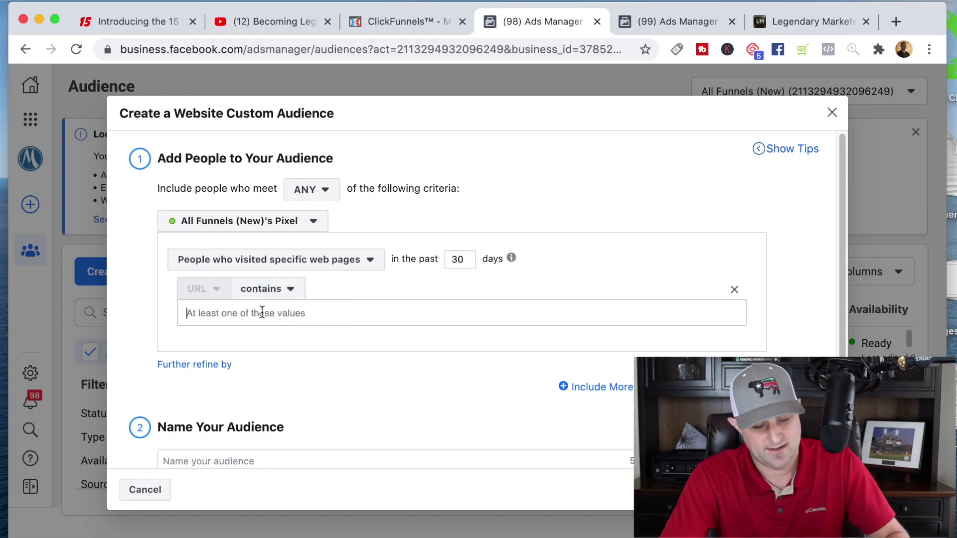
{"action": "key", "text": "super+v"}
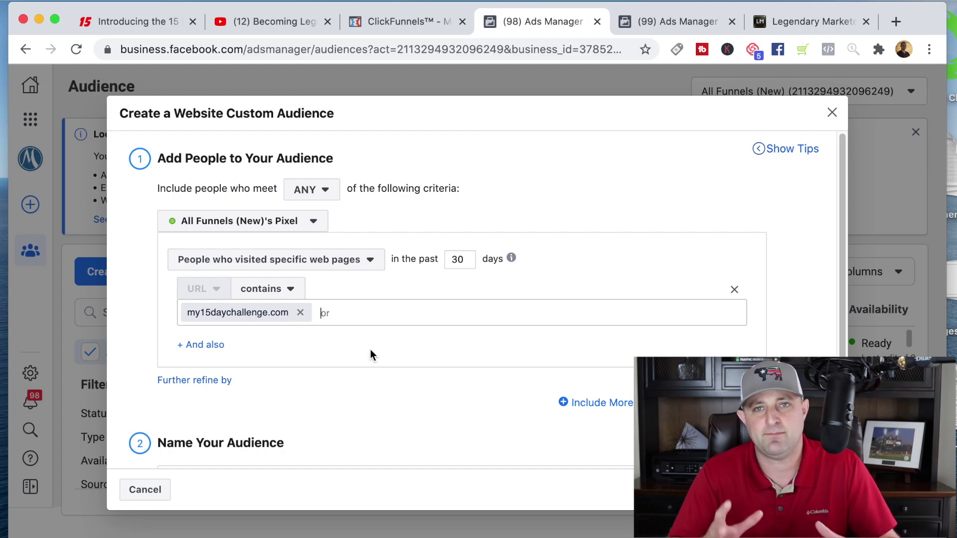
{"action": "scroll", "coordinate": [406, 377], "scroll_direction": "down", "scroll_amount": 3}
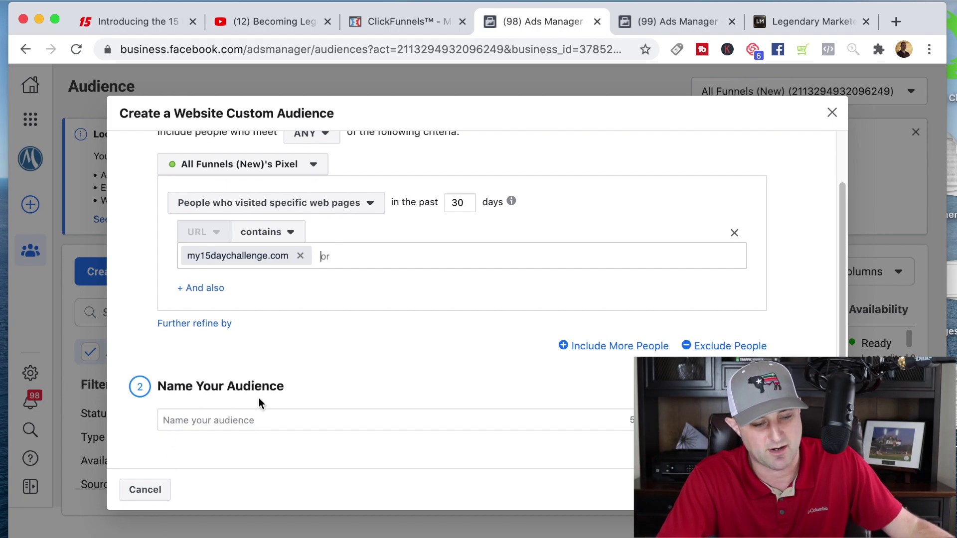
{"action": "left_click", "coordinate": [268, 412]}
{"action": "type", "text": "Hit 15 Day Challenge 30 Days"}
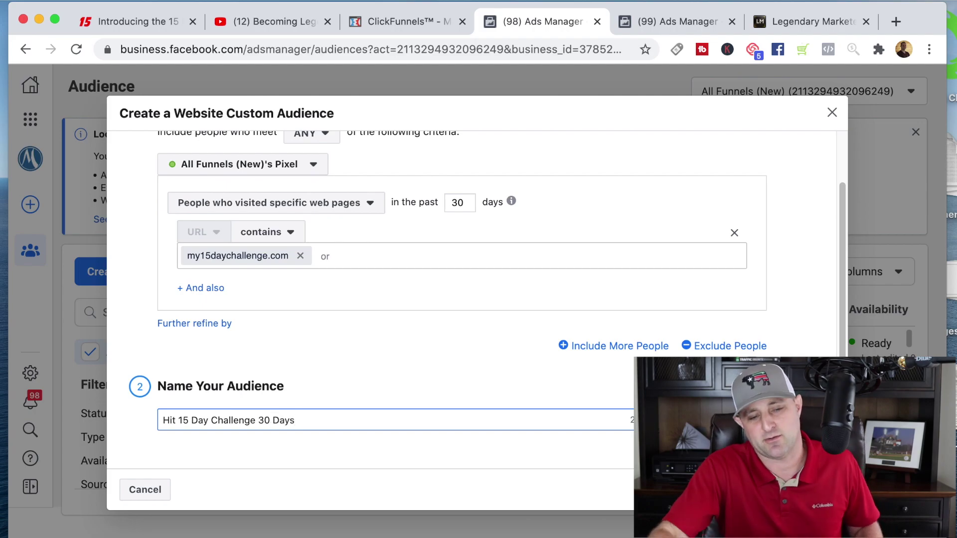
{"action": "double_click", "coordinate": [460, 203]}
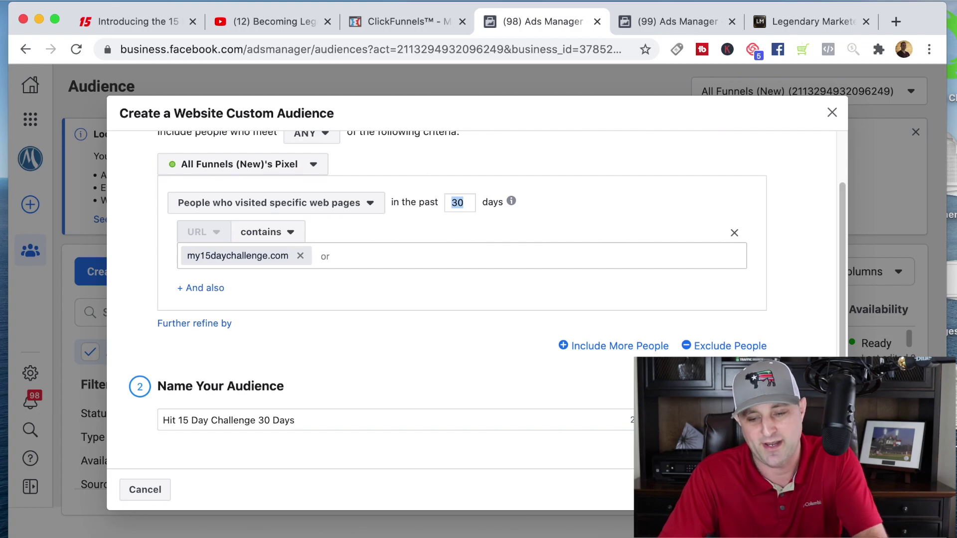
{"action": "left_click", "coordinate": [831, 114]}
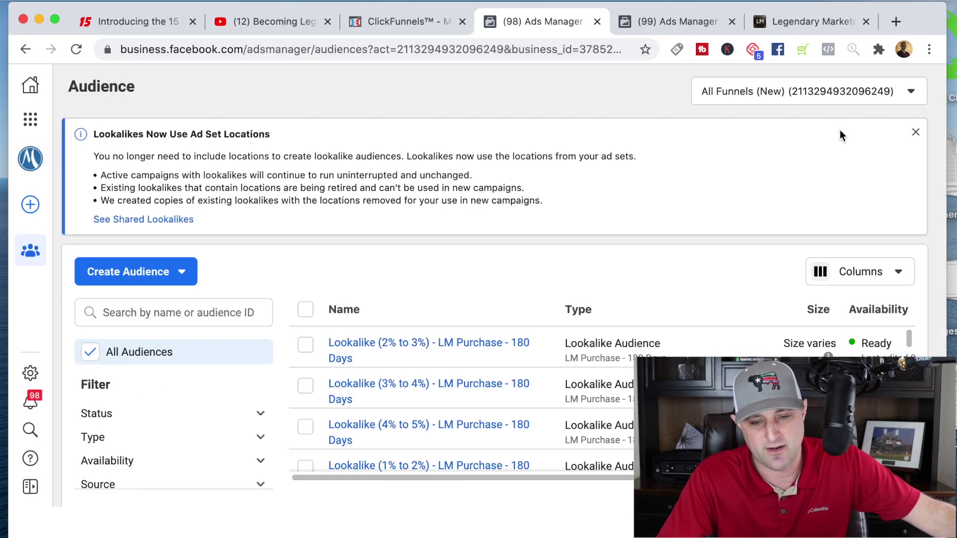
{"action": "left_click", "coordinate": [668, 24]}
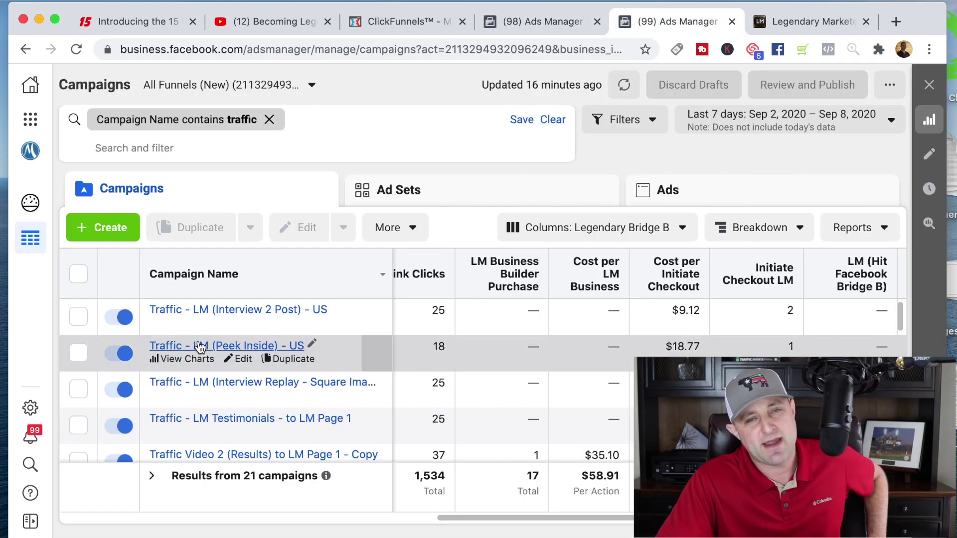
{"action": "scroll", "coordinate": [199, 343], "scroll_direction": "down", "scroll_amount": 1}
{"action": "scroll", "coordinate": [274, 363], "scroll_direction": "up", "scroll_amount": 1}
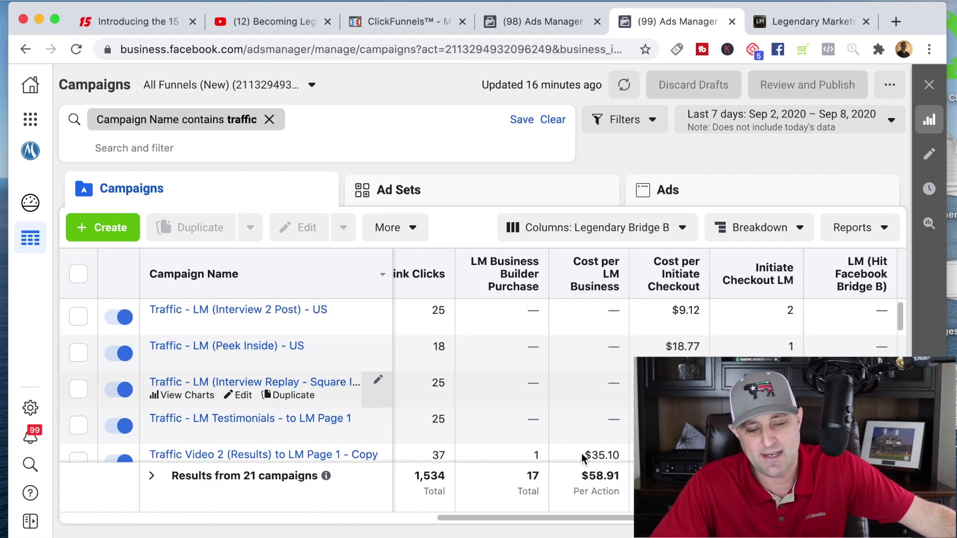
{"action": "left_click_drag", "start_coordinate": [574, 520], "coordinate": [437, 519]}
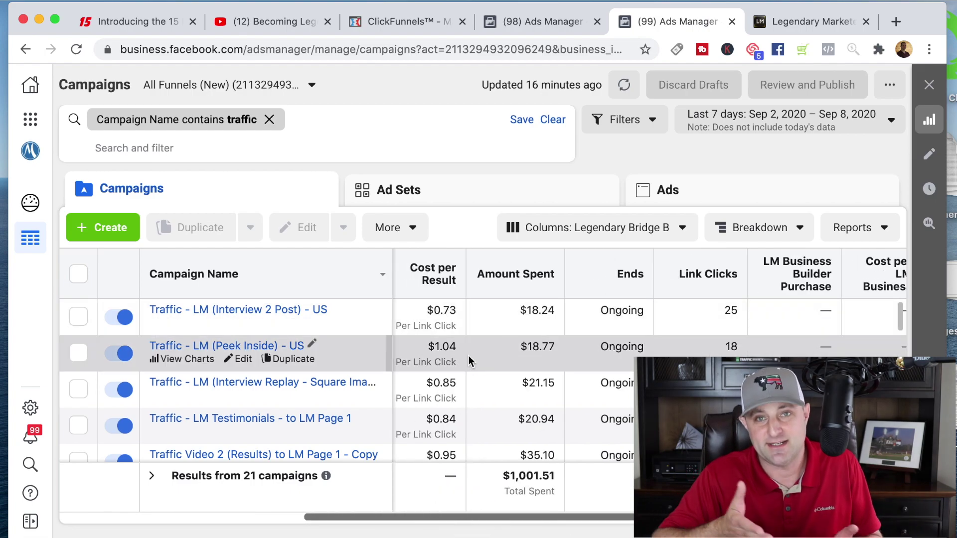
{"action": "left_click_drag", "start_coordinate": [486, 520], "coordinate": [335, 506]}
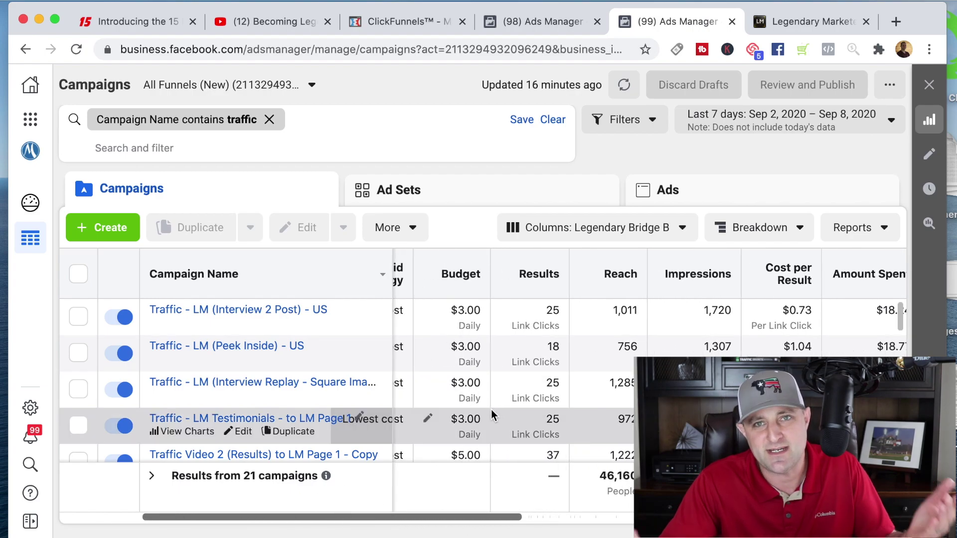
{"action": "scroll", "coordinate": [563, 406], "scroll_direction": "down", "scroll_amount": 1}
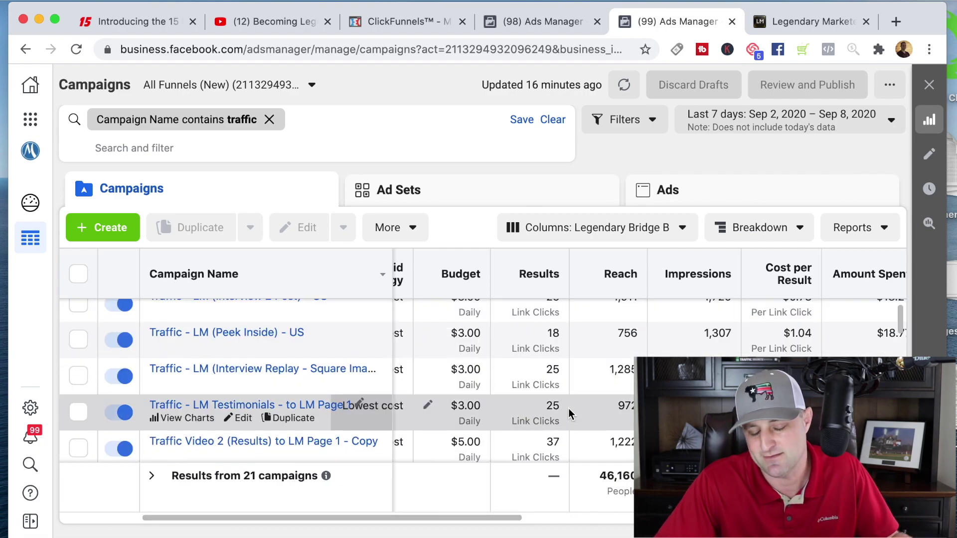
{"action": "scroll", "coordinate": [571, 414], "scroll_direction": "up", "scroll_amount": 1}
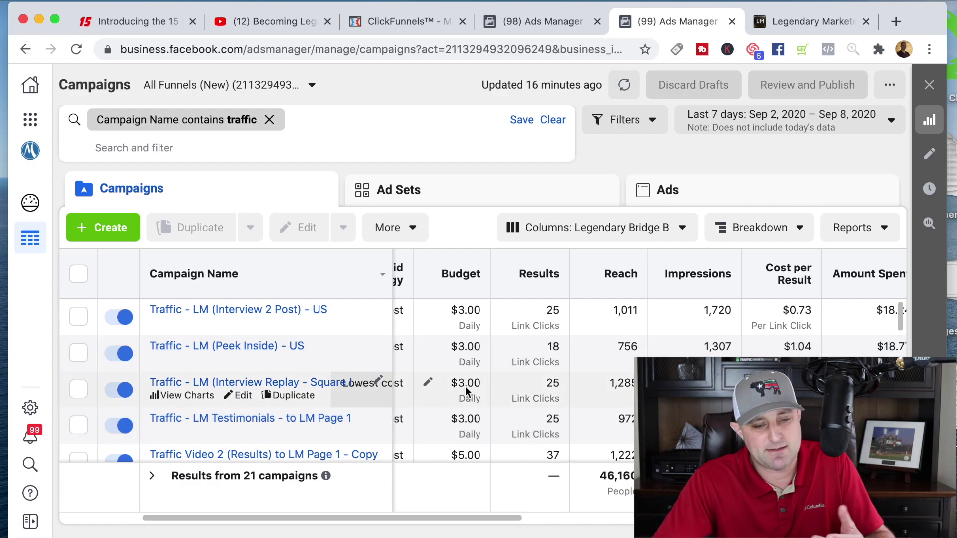
{"action": "left_click_drag", "start_coordinate": [456, 519], "coordinate": [490, 519]}
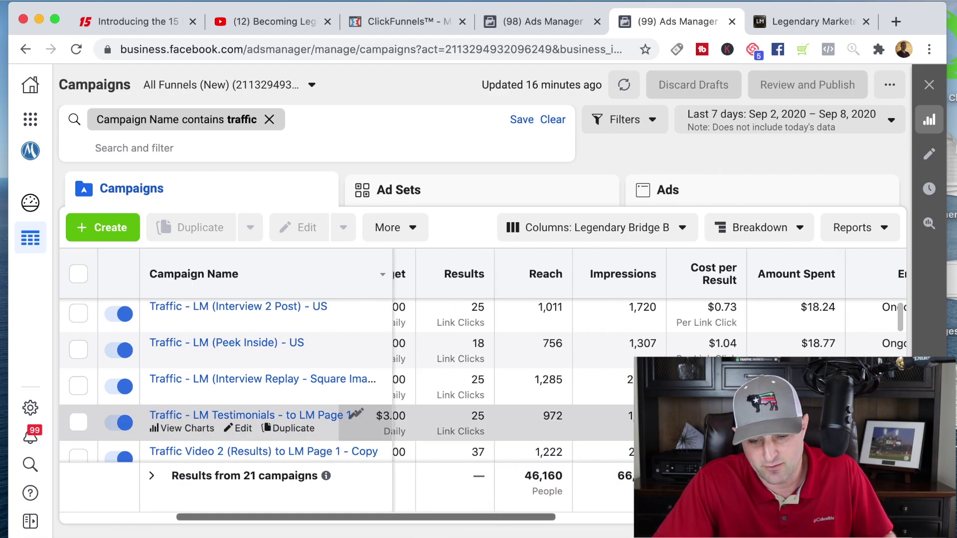
{"action": "scroll", "coordinate": [731, 321], "scroll_direction": "up", "scroll_amount": 1}
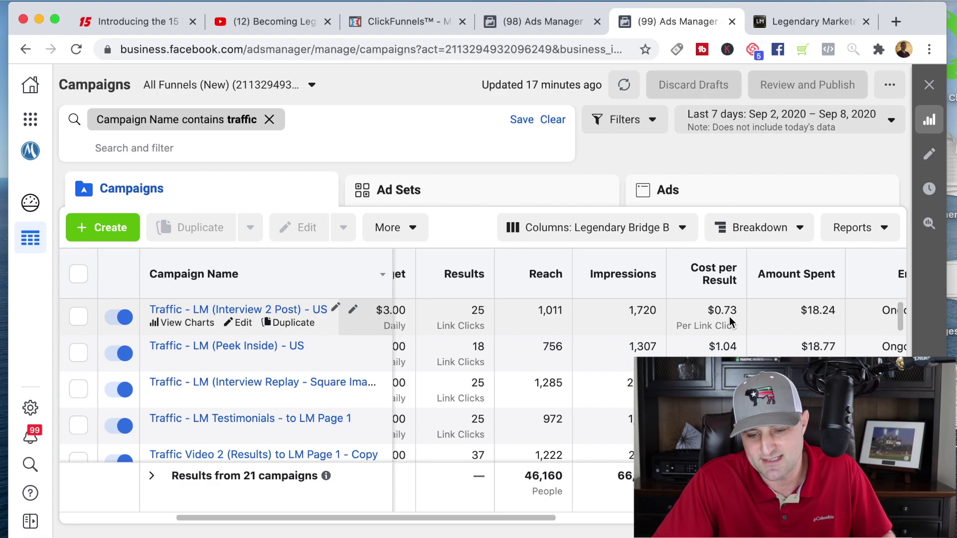
{"action": "left_click_drag", "start_coordinate": [540, 519], "coordinate": [491, 518]}
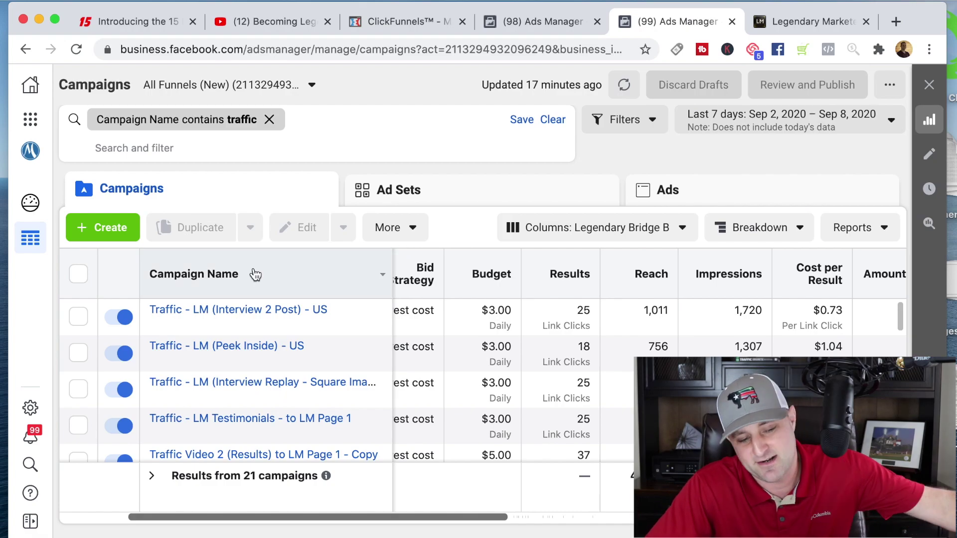
Step: Create a new Auction campaign with Traffic chosen as the objective
{"action": "left_click", "coordinate": [114, 240]}
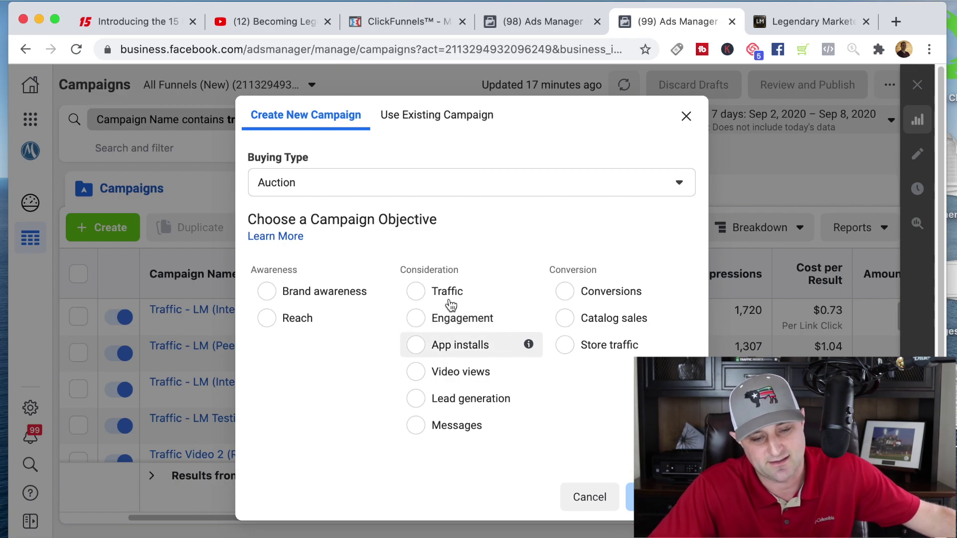
{"action": "left_click", "coordinate": [416, 292]}
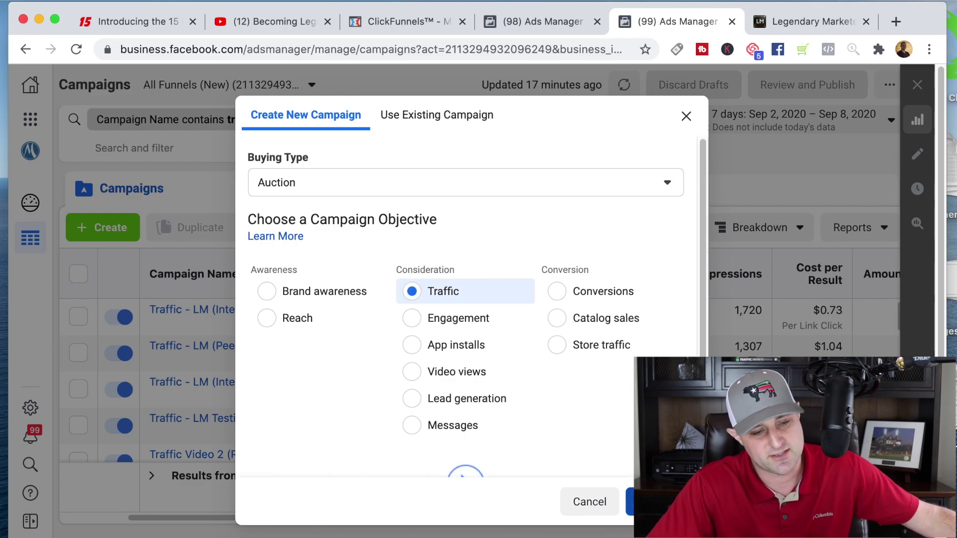
{"action": "scroll", "coordinate": [466, 299], "scroll_direction": "down", "scroll_amount": 5}
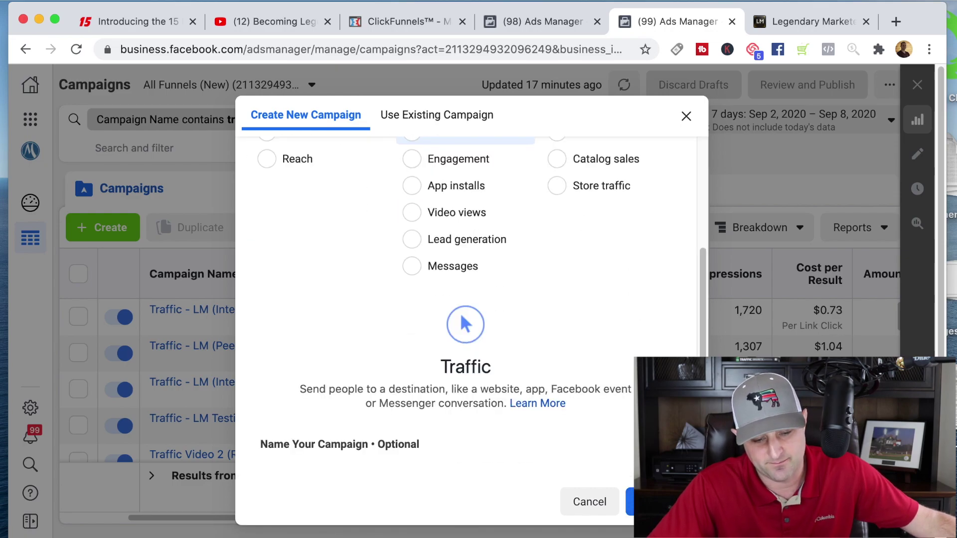
{"action": "scroll", "coordinate": [466, 299], "scroll_direction": "up", "scroll_amount": 1}
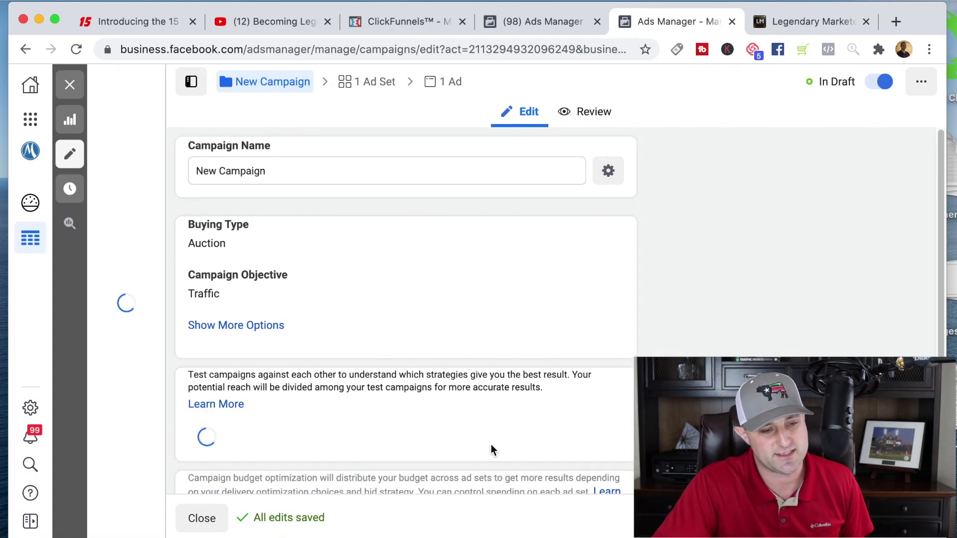
Step: Replace the default campaign name with 'Traffic - Testimonials'
{"action": "left_click_drag", "start_coordinate": [279, 176], "coordinate": [180, 173]}
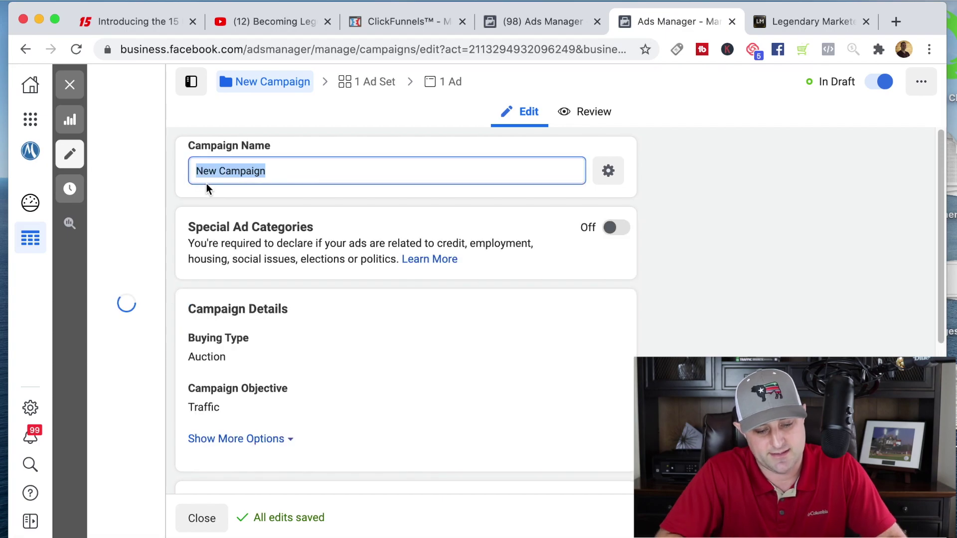
{"action": "type", "text": "Traffic - Testimonial"}
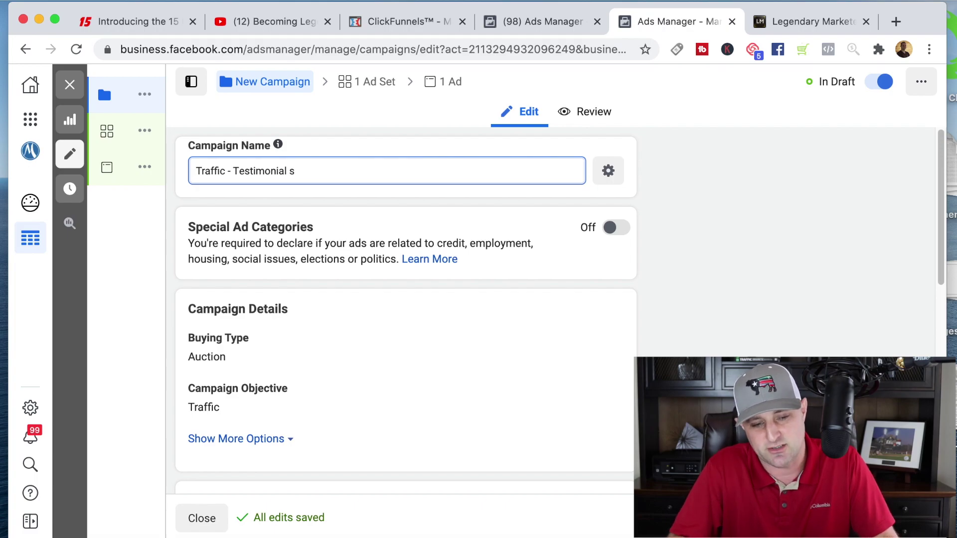
{"action": "type", "text": "s"}
{"action": "key", "text": "BackSpace"}
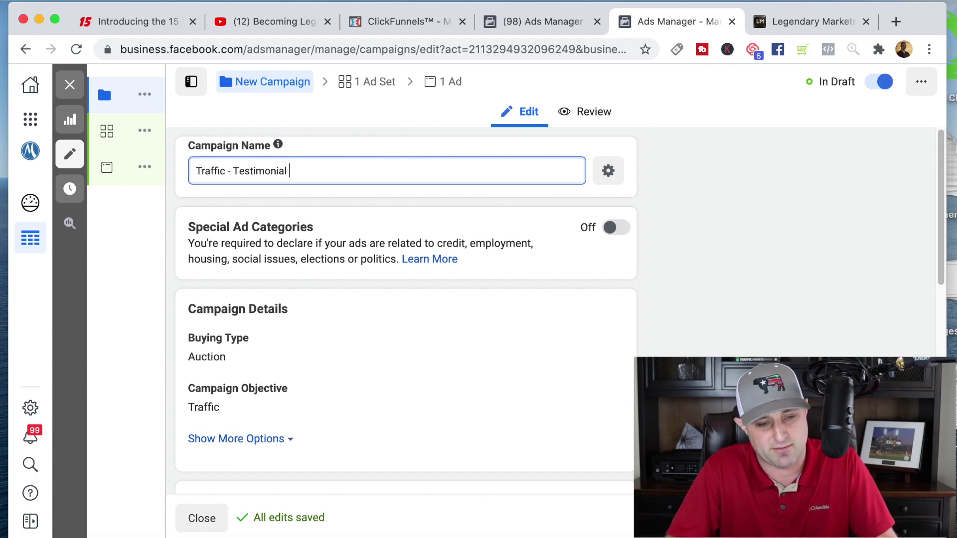
{"action": "type", "text": "s"}
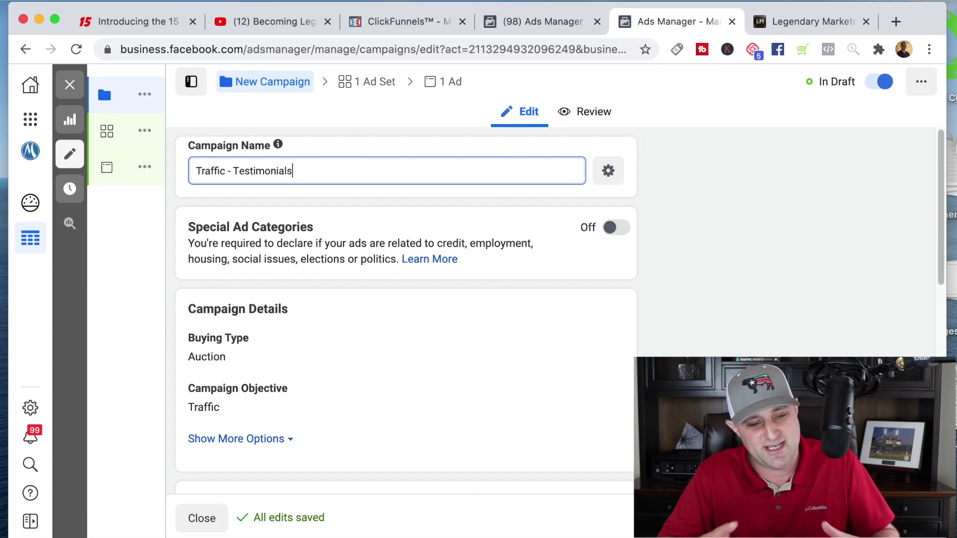
Step: Turn on campaign budget optimization and set a $3 daily budget
{"action": "scroll", "coordinate": [261, 301], "scroll_direction": "down", "scroll_amount": 10}
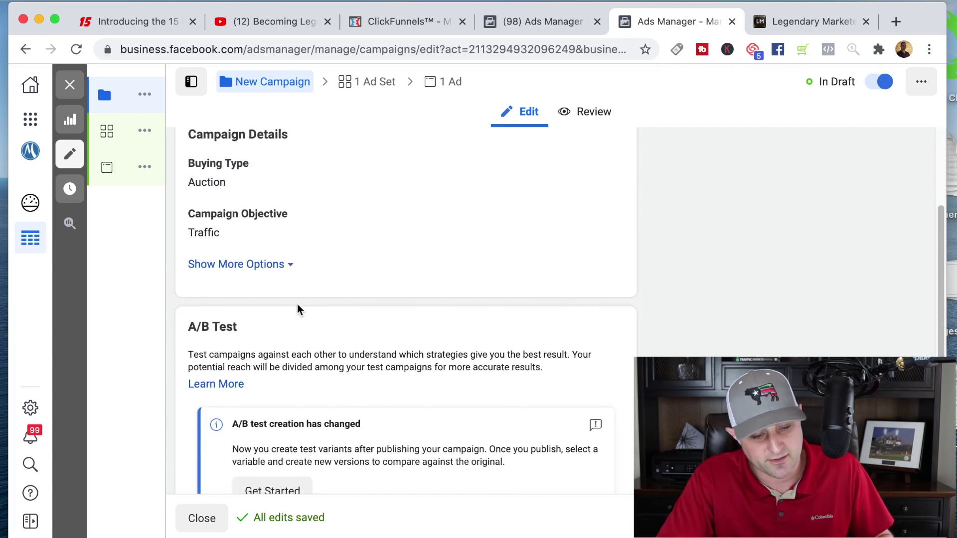
{"action": "scroll", "coordinate": [352, 326], "scroll_direction": "down", "scroll_amount": 2}
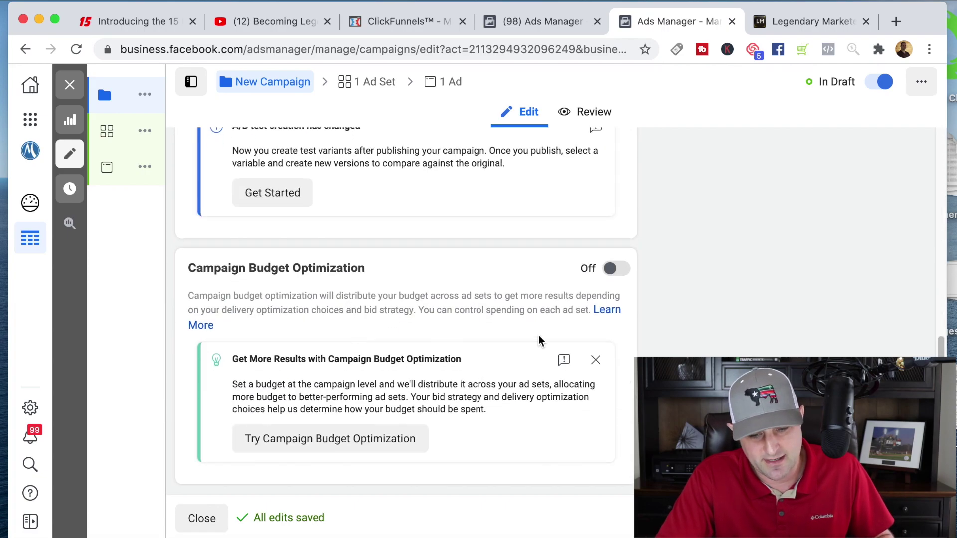
{"action": "left_click", "coordinate": [623, 272]}
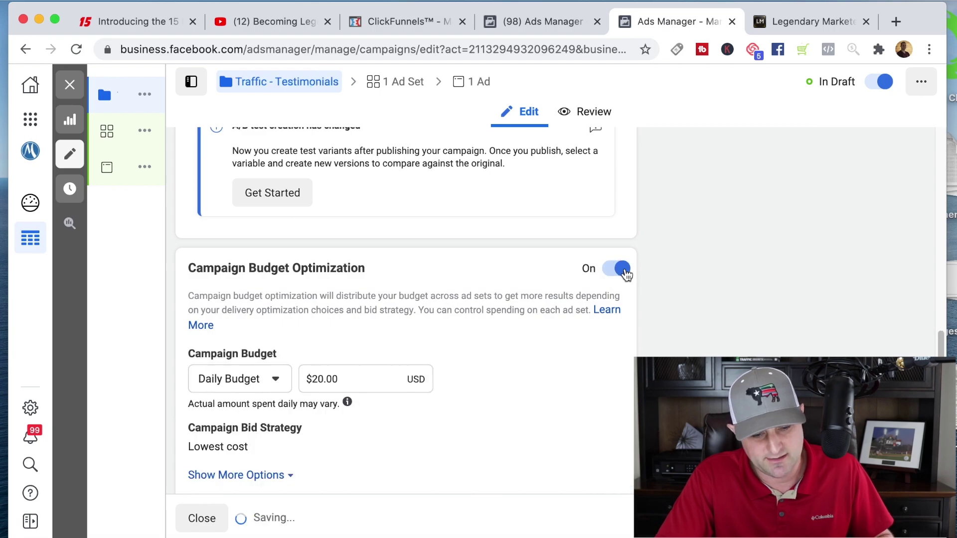
{"action": "scroll", "coordinate": [372, 373], "scroll_direction": "up", "scroll_amount": 3}
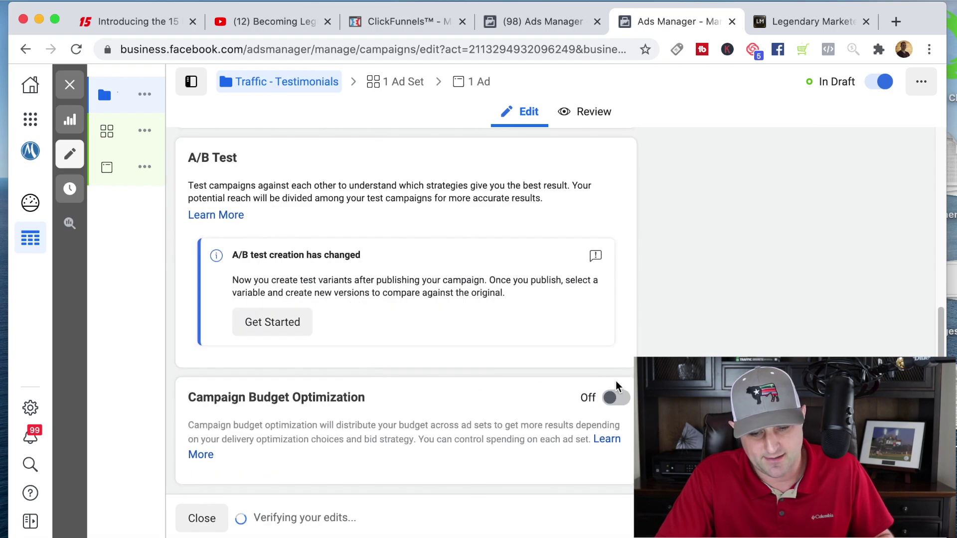
{"action": "left_click", "coordinate": [618, 398]}
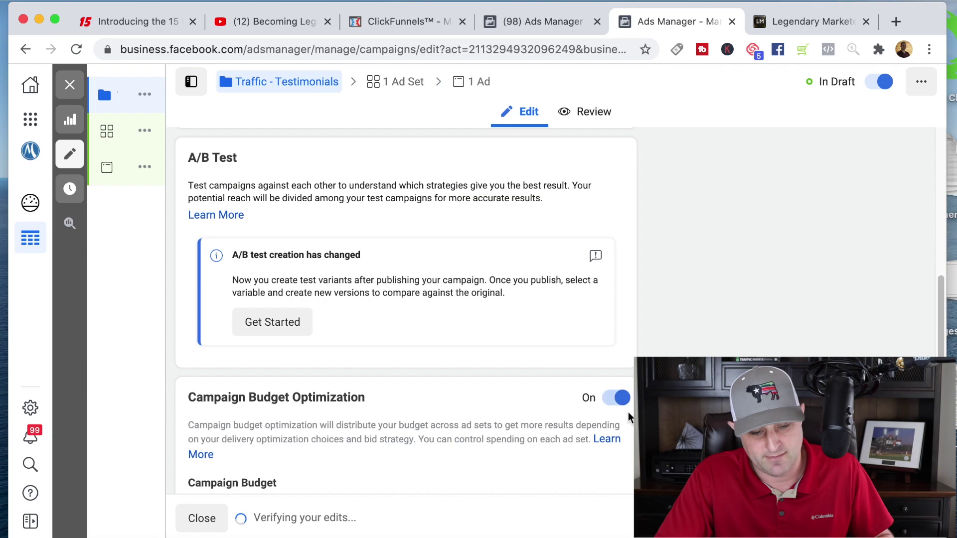
{"action": "scroll", "coordinate": [386, 407], "scroll_direction": "down", "scroll_amount": 3}
{"action": "left_click_drag", "start_coordinate": [331, 356], "coordinate": [315, 358]}
{"action": "type", "text": "3"}
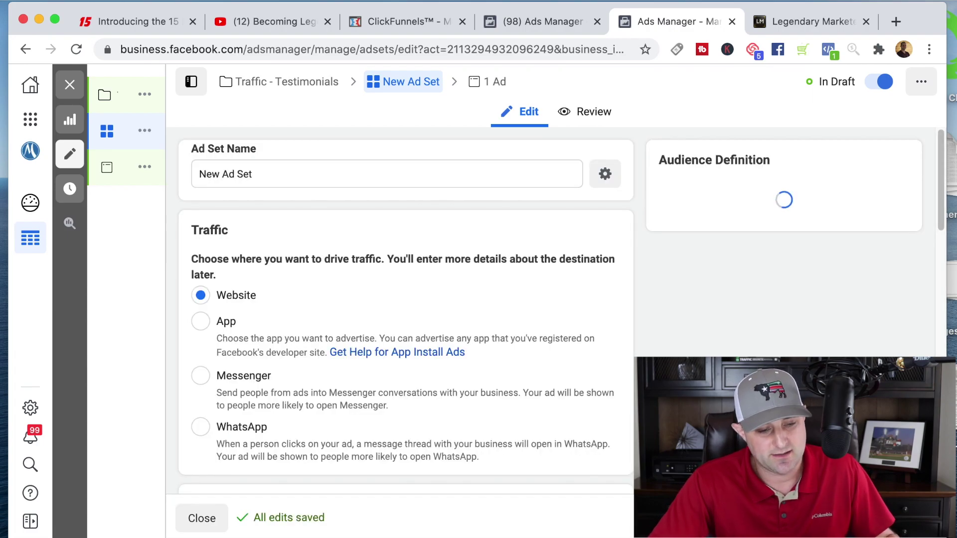
Step: Replace the default ad set name with 'Retarget 30 Days'
{"action": "scroll", "coordinate": [309, 235], "scroll_direction": "down", "scroll_amount": 1}
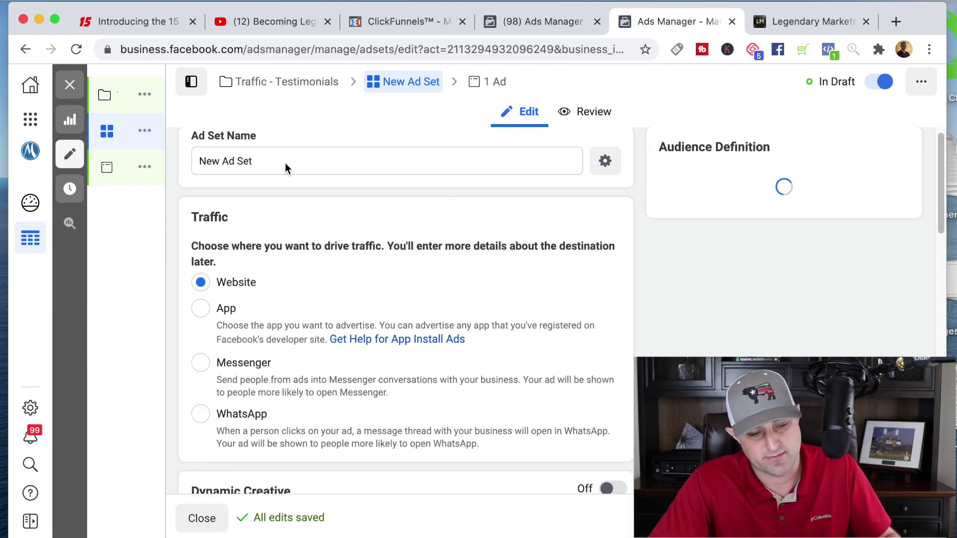
{"action": "scroll", "coordinate": [287, 208], "scroll_direction": "down", "scroll_amount": 10}
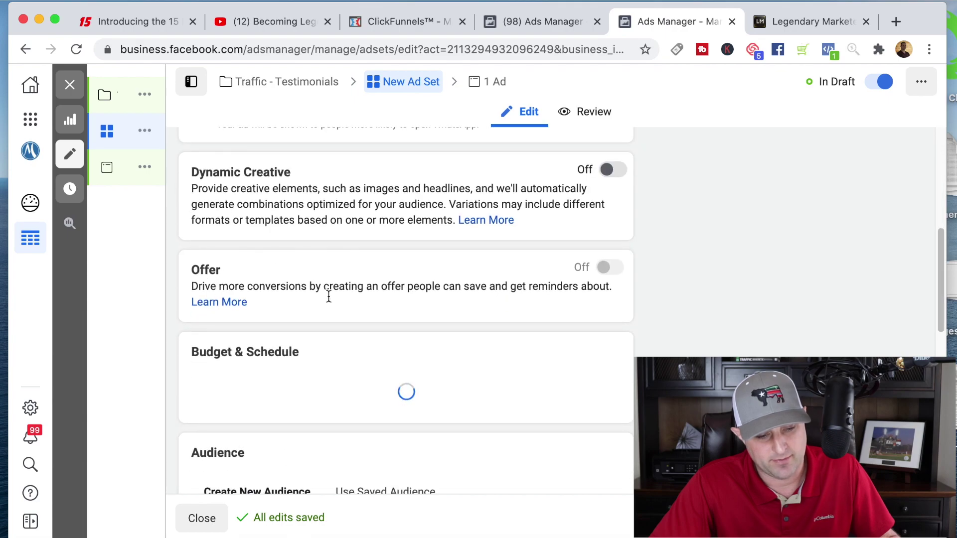
{"action": "scroll", "coordinate": [328, 297], "scroll_direction": "up", "scroll_amount": 8}
{"action": "scroll", "coordinate": [329, 296], "scroll_direction": "up", "scroll_amount": 2}
{"action": "left_click_drag", "start_coordinate": [250, 176], "coordinate": [189, 173]}
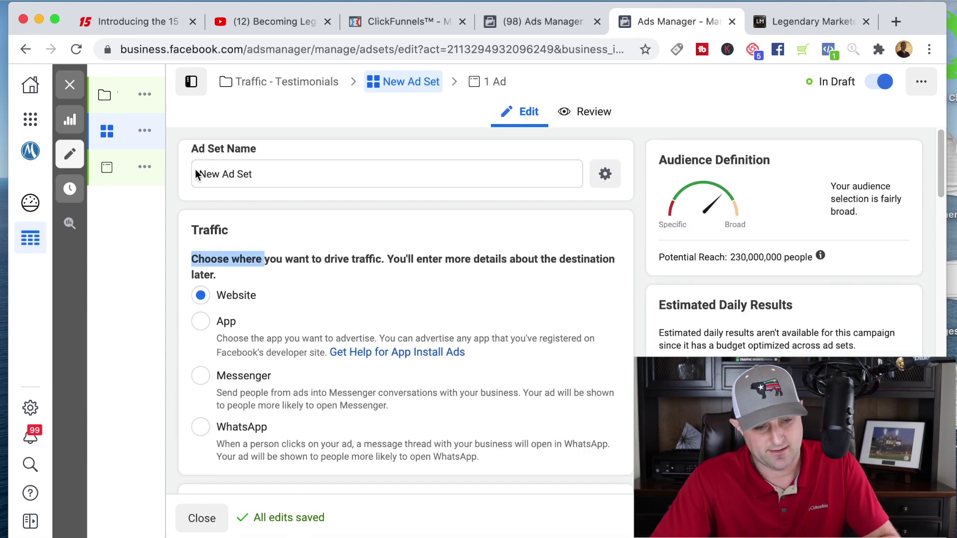
{"action": "left_click_drag", "start_coordinate": [260, 176], "coordinate": [189, 173]}
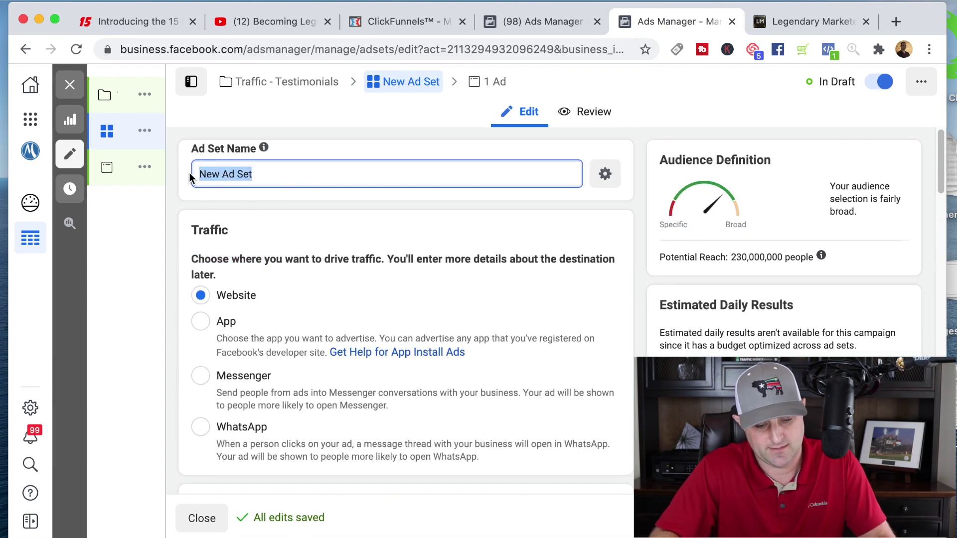
{"action": "type", "text": "Retar"}
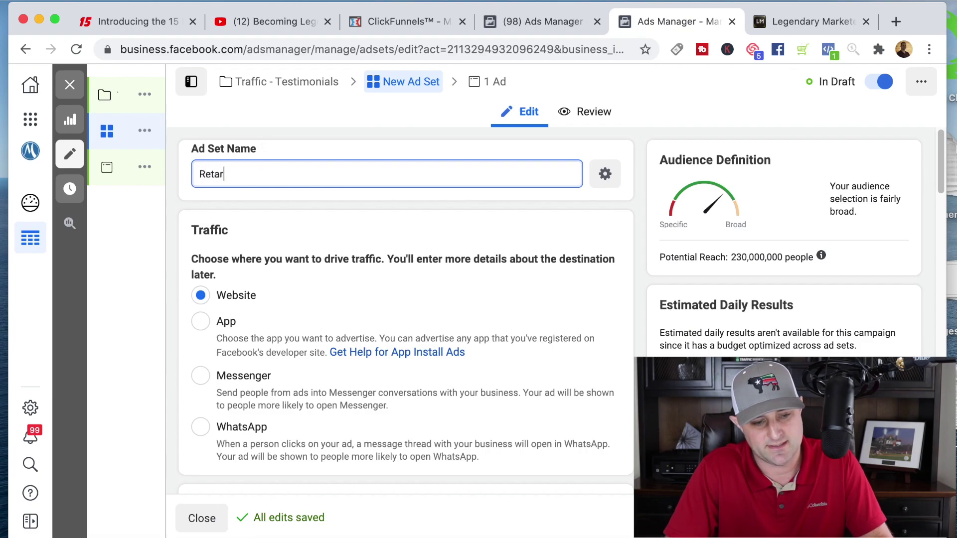
{"action": "type", "text": "get 30 Days"}
{"action": "left_click", "coordinate": [384, 282]}
{"action": "scroll", "coordinate": [389, 294], "scroll_direction": "down", "scroll_amount": 3}
{"action": "scroll", "coordinate": [390, 299], "scroll_direction": "down", "scroll_amount": 8}
{"action": "scroll", "coordinate": [389, 299], "scroll_direction": "down", "scroll_amount": 4}
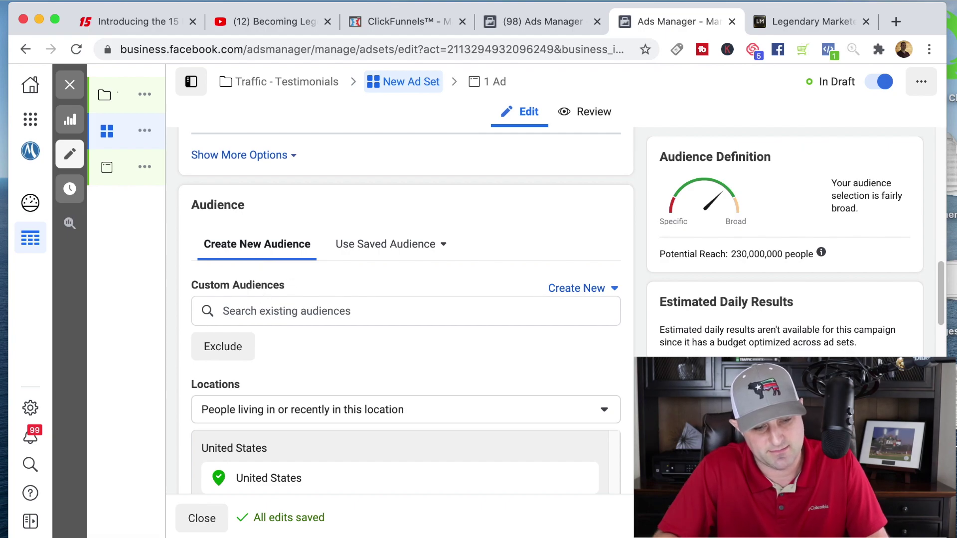
Step: Add the 'Visit 15 Day Challenge 30 Days' custom audience to the ad set's targeting
{"action": "left_click", "coordinate": [349, 311]}
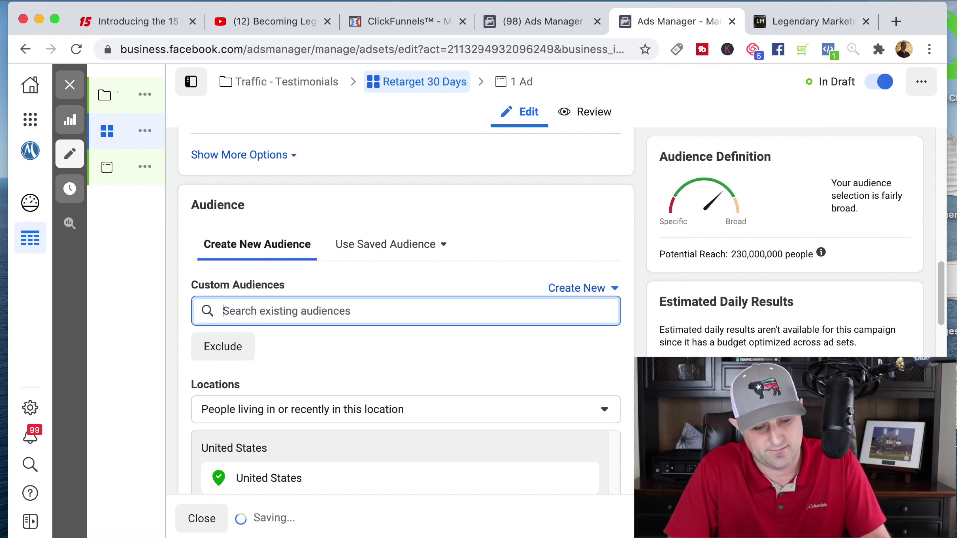
{"action": "type", "text": "hit 15 day"}
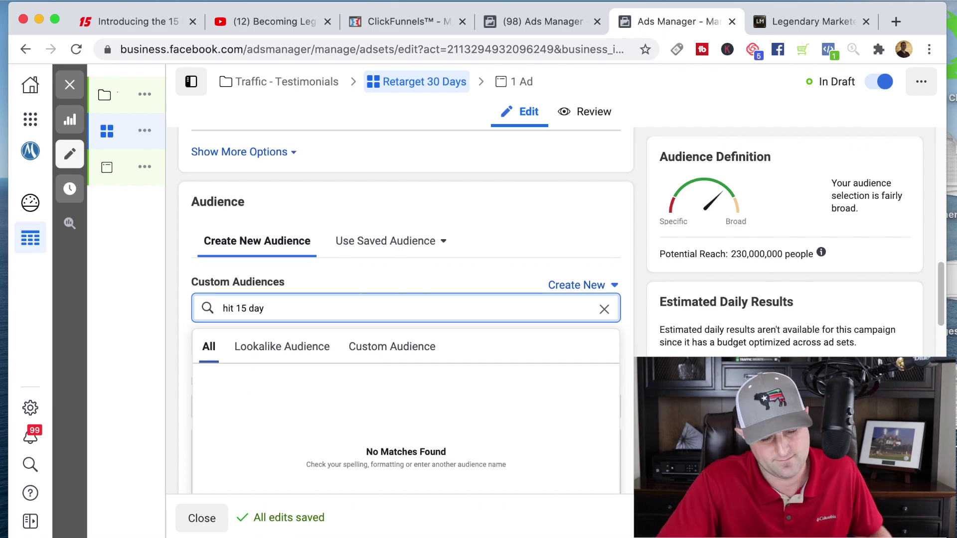
{"action": "scroll", "coordinate": [540, 324], "scroll_direction": "down", "scroll_amount": 3}
{"action": "double_click", "coordinate": [233, 181]}
{"action": "key", "text": "BackSpace"}
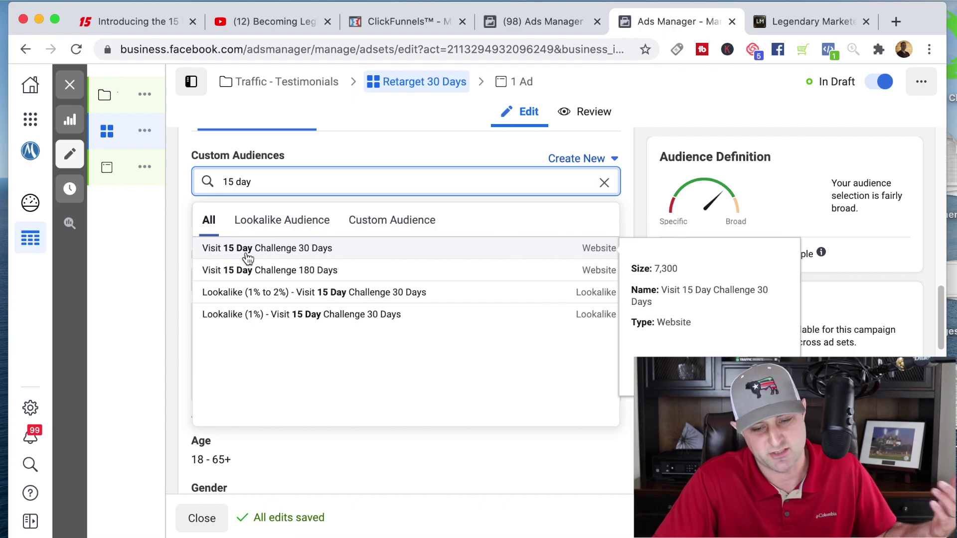
{"action": "key", "text": "Return"}
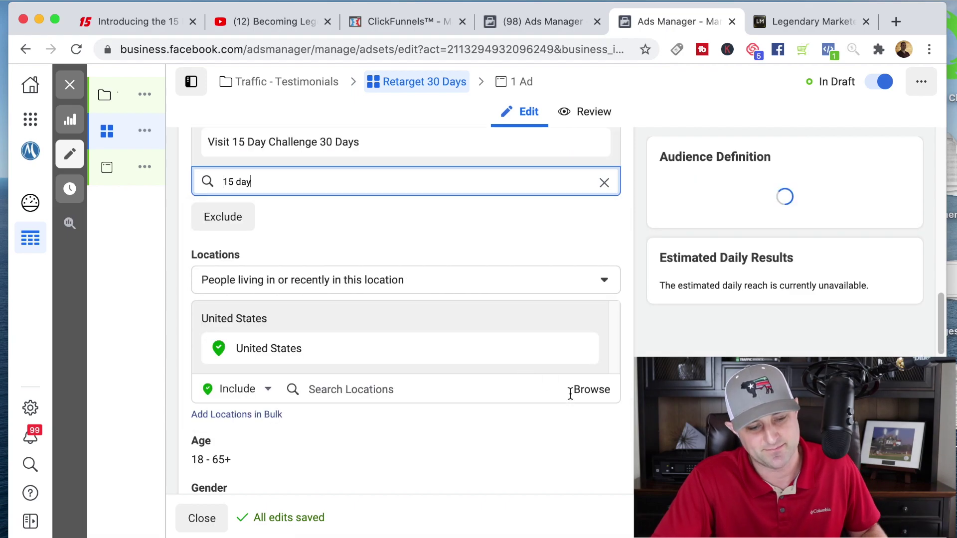
{"action": "scroll", "coordinate": [571, 392], "scroll_direction": "down", "scroll_amount": 2}
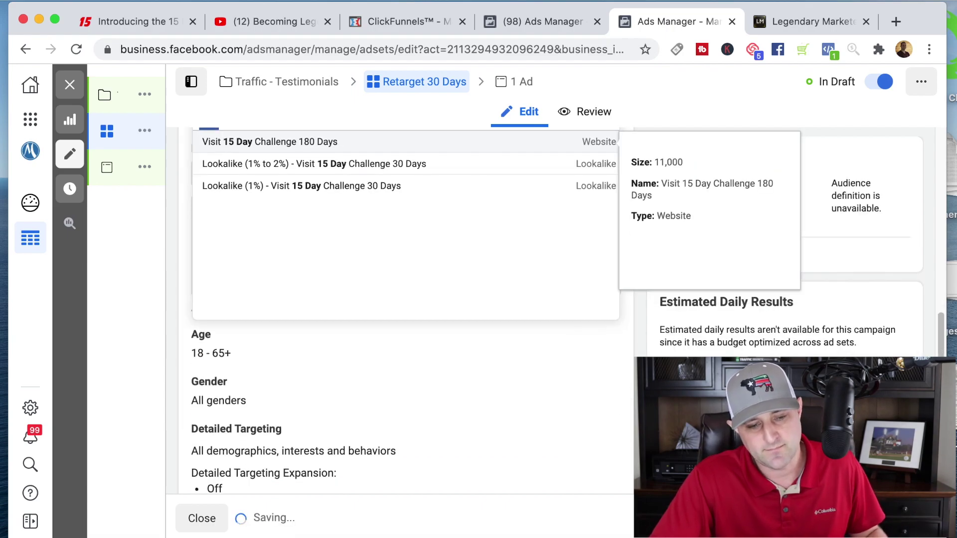
{"action": "scroll", "coordinate": [325, 393], "scroll_direction": "down", "scroll_amount": 3}
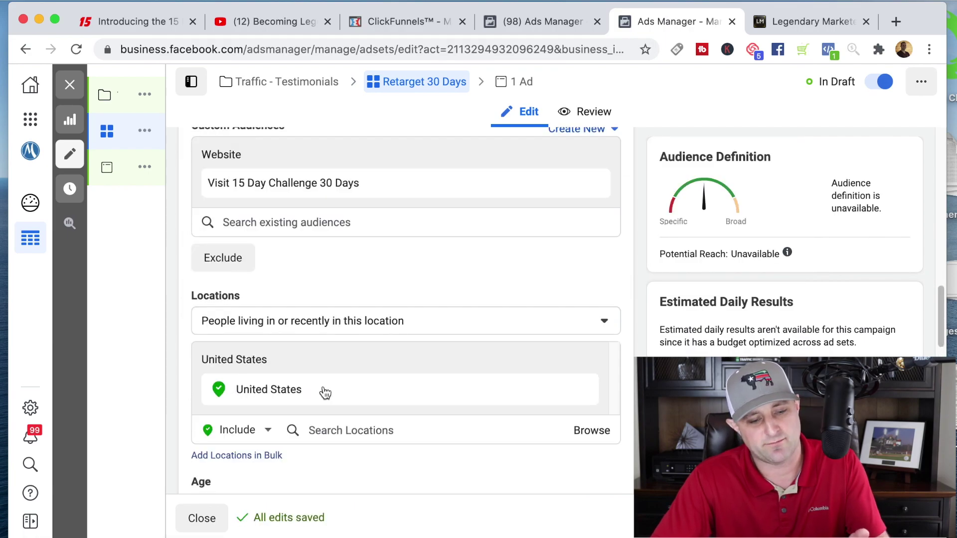
{"action": "scroll", "coordinate": [334, 386], "scroll_direction": "down", "scroll_amount": 2}
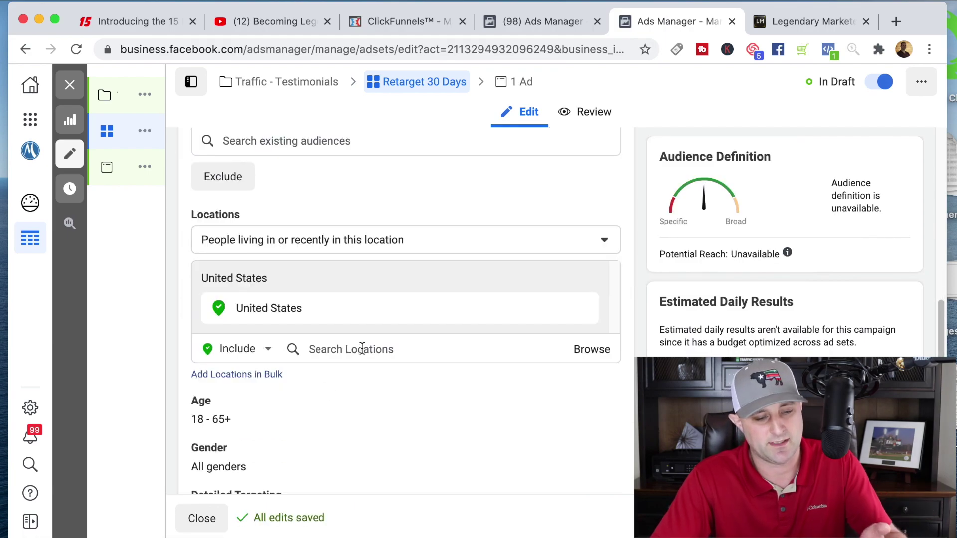
{"action": "scroll", "coordinate": [362, 348], "scroll_direction": "down", "scroll_amount": 1}
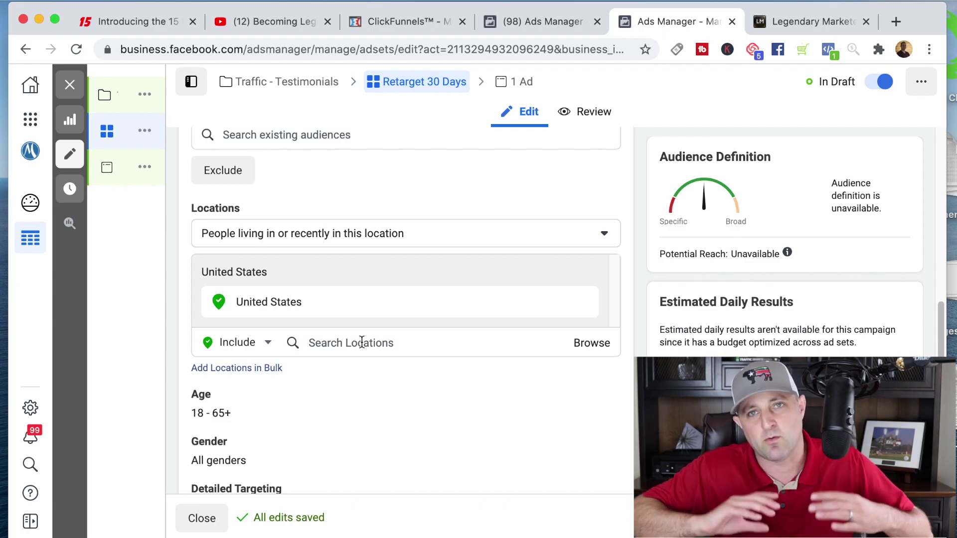
Step: Set the audience minimum age to 22 and maximum age to 64
{"action": "scroll", "coordinate": [413, 438], "scroll_direction": "down", "scroll_amount": 3}
{"action": "scroll", "coordinate": [344, 357], "scroll_direction": "down", "scroll_amount": 3}
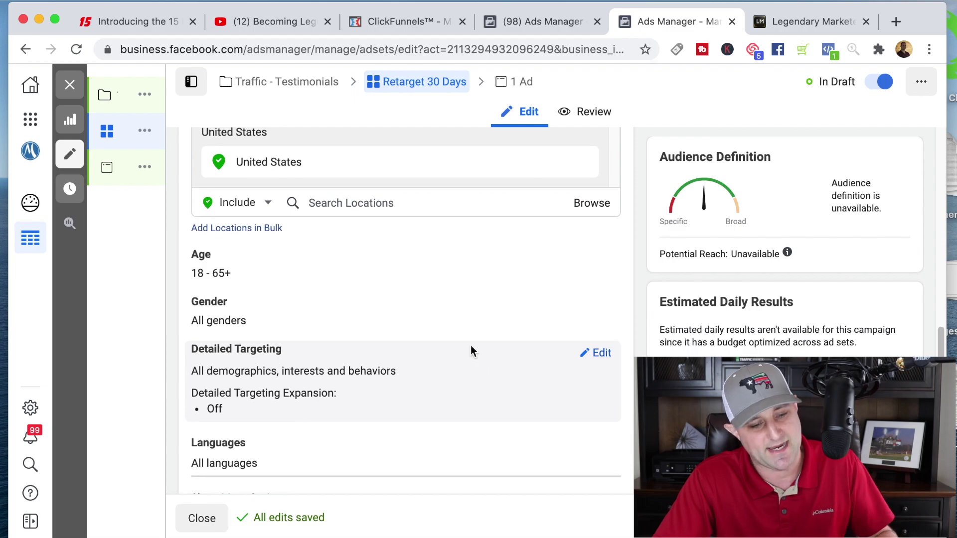
{"action": "scroll", "coordinate": [471, 345], "scroll_direction": "up", "scroll_amount": 1}
{"action": "left_click", "coordinate": [601, 269]}
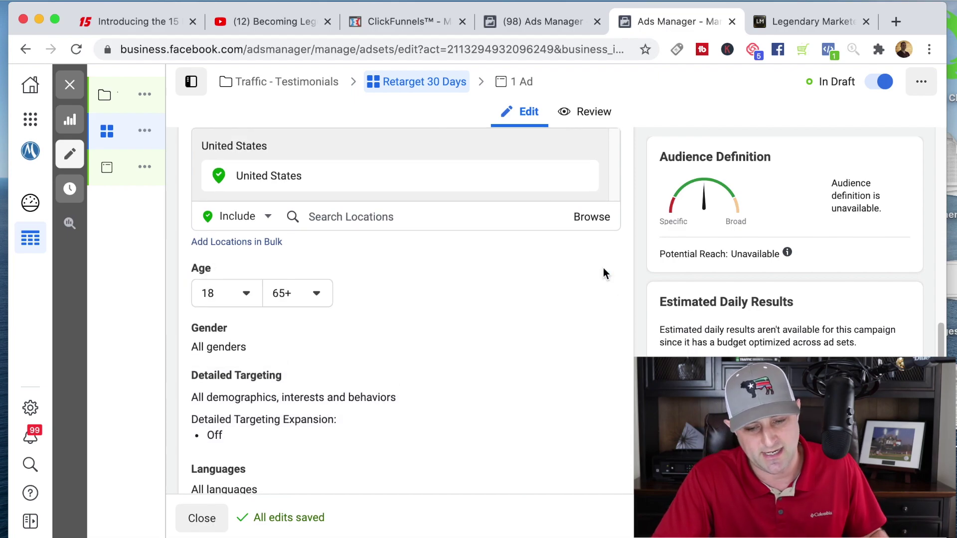
{"action": "left_click", "coordinate": [247, 293]}
{"action": "scroll", "coordinate": [232, 515], "scroll_direction": "down", "scroll_amount": 3}
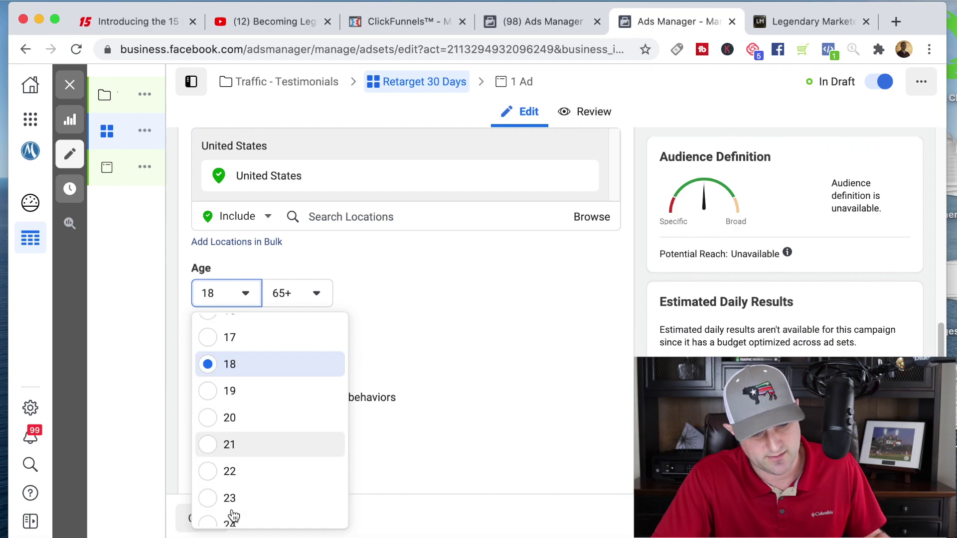
{"action": "left_click", "coordinate": [234, 483]}
{"action": "left_click", "coordinate": [322, 293]}
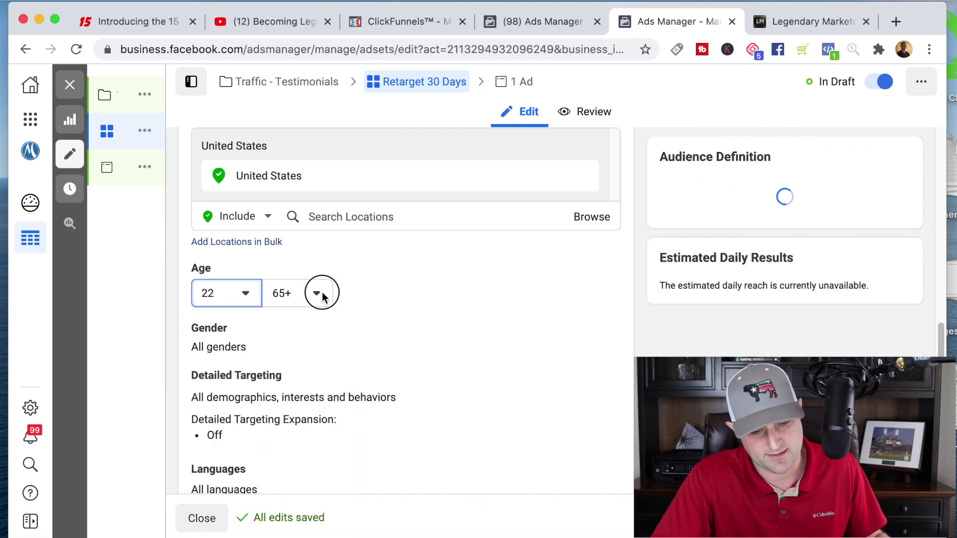
{"action": "left_click", "coordinate": [322, 293]}
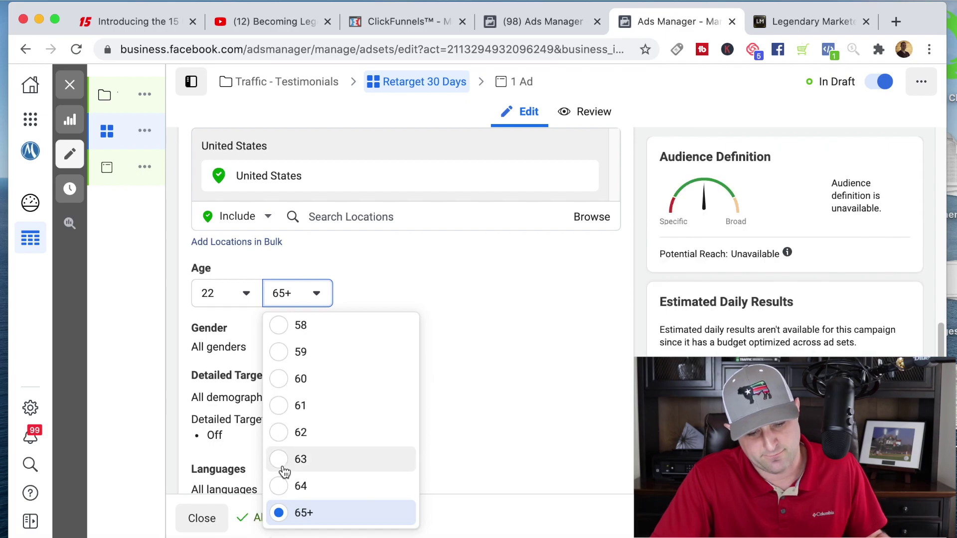
{"action": "left_click", "coordinate": [286, 486]}
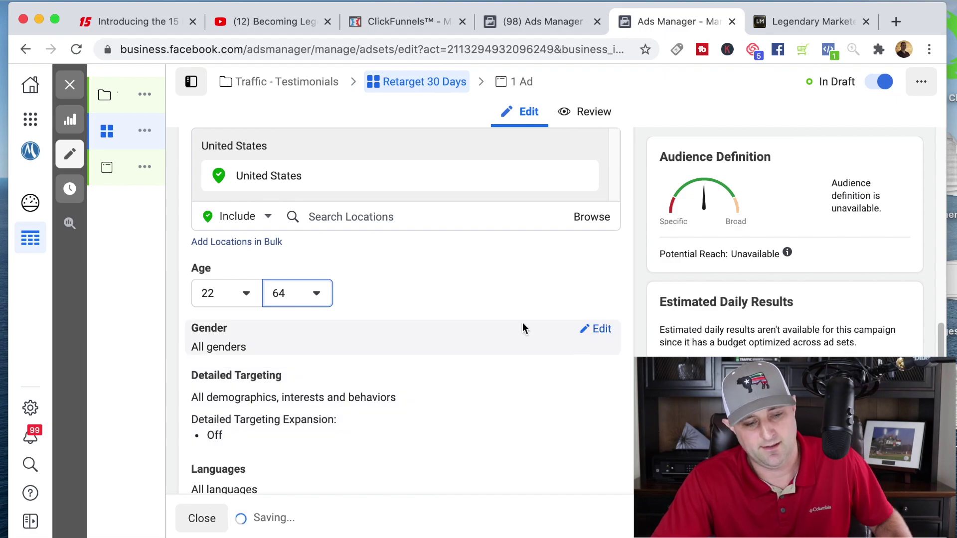
Step: Scroll through the remaining ad set settings below the age range
{"action": "scroll", "coordinate": [532, 417], "scroll_direction": "down", "scroll_amount": 3}
{"action": "scroll", "coordinate": [530, 421], "scroll_direction": "down", "scroll_amount": 2}
{"action": "scroll", "coordinate": [531, 420], "scroll_direction": "up", "scroll_amount": 3}
{"action": "scroll", "coordinate": [529, 428], "scroll_direction": "up", "scroll_amount": 2}
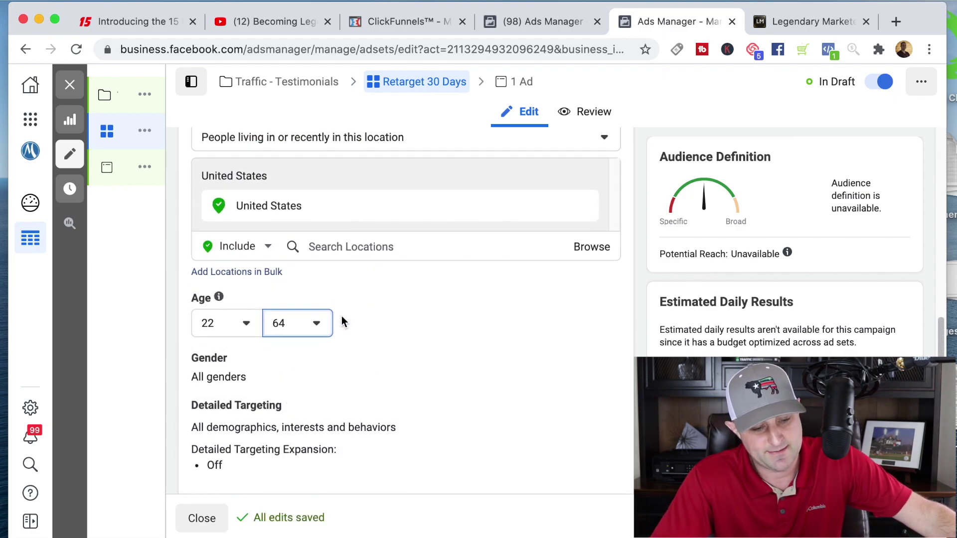
{"action": "scroll", "coordinate": [240, 324], "scroll_direction": "down", "scroll_amount": 1}
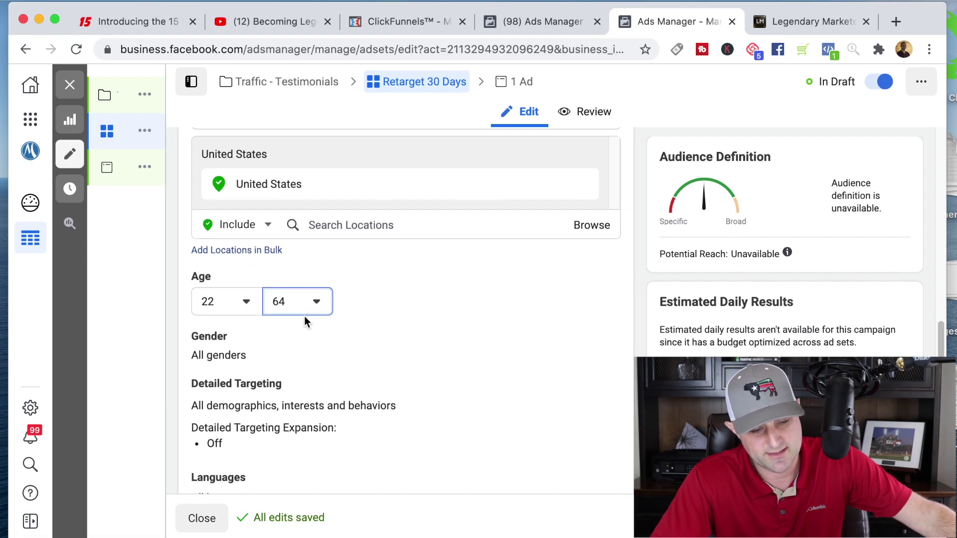
{"action": "scroll", "coordinate": [306, 319], "scroll_direction": "down", "scroll_amount": 4}
{"action": "scroll", "coordinate": [313, 328], "scroll_direction": "down", "scroll_amount": 4}
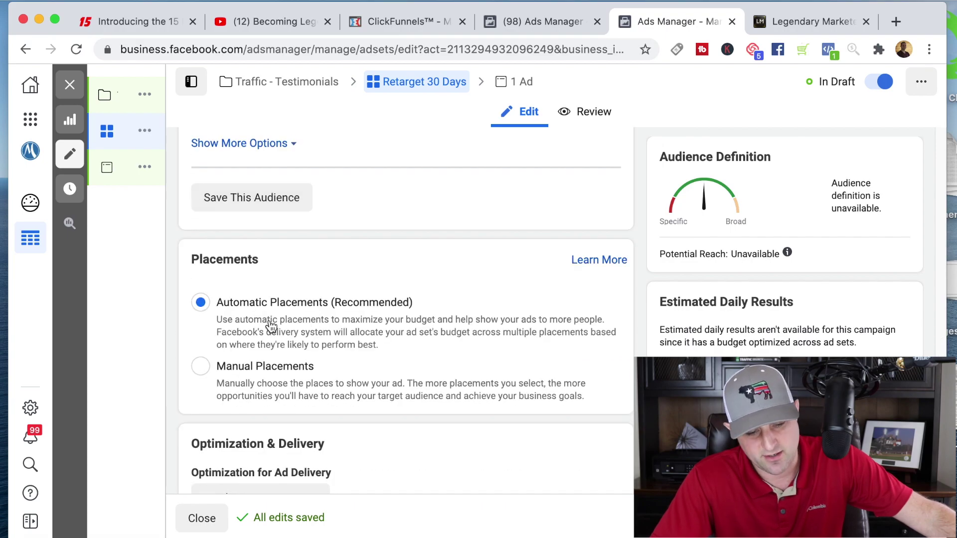
{"action": "scroll", "coordinate": [279, 327], "scroll_direction": "down", "scroll_amount": 2}
{"action": "scroll", "coordinate": [294, 324], "scroll_direction": "down", "scroll_amount": 3}
{"action": "scroll", "coordinate": [399, 393], "scroll_direction": "up", "scroll_amount": 10}
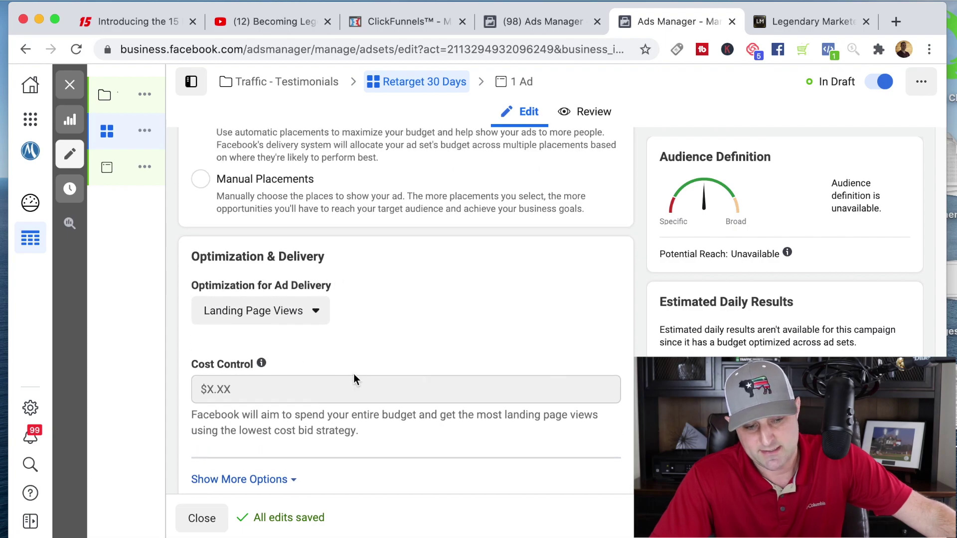
{"action": "scroll", "coordinate": [427, 399], "scroll_direction": "up", "scroll_amount": 10}
{"action": "scroll", "coordinate": [427, 402], "scroll_direction": "down", "scroll_amount": 2}
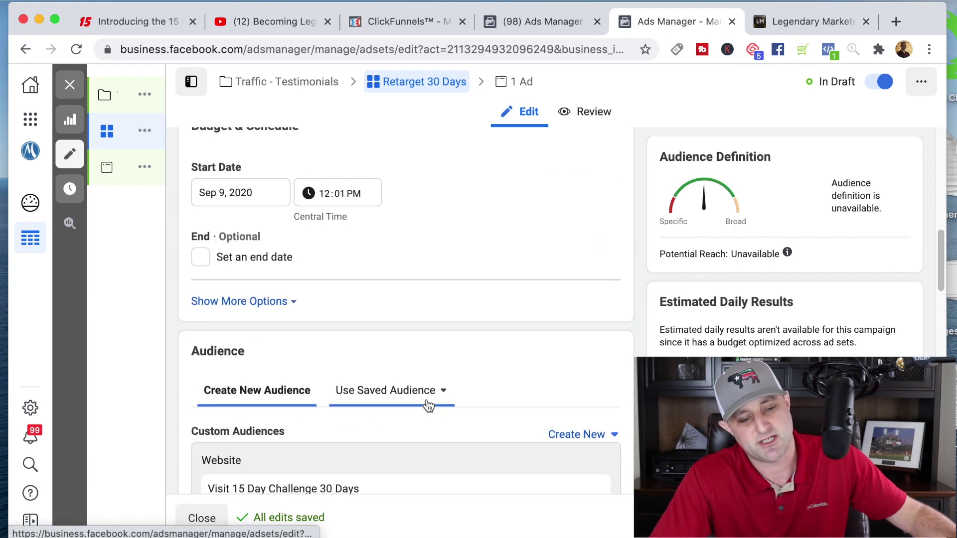
{"action": "scroll", "coordinate": [359, 440], "scroll_direction": "down", "scroll_amount": 1}
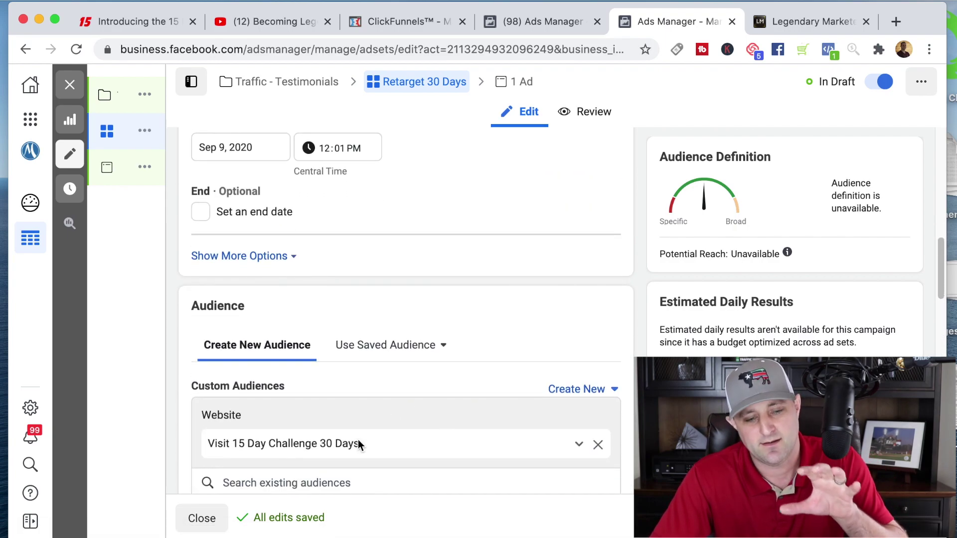
{"action": "scroll", "coordinate": [384, 447], "scroll_direction": "down", "scroll_amount": 1}
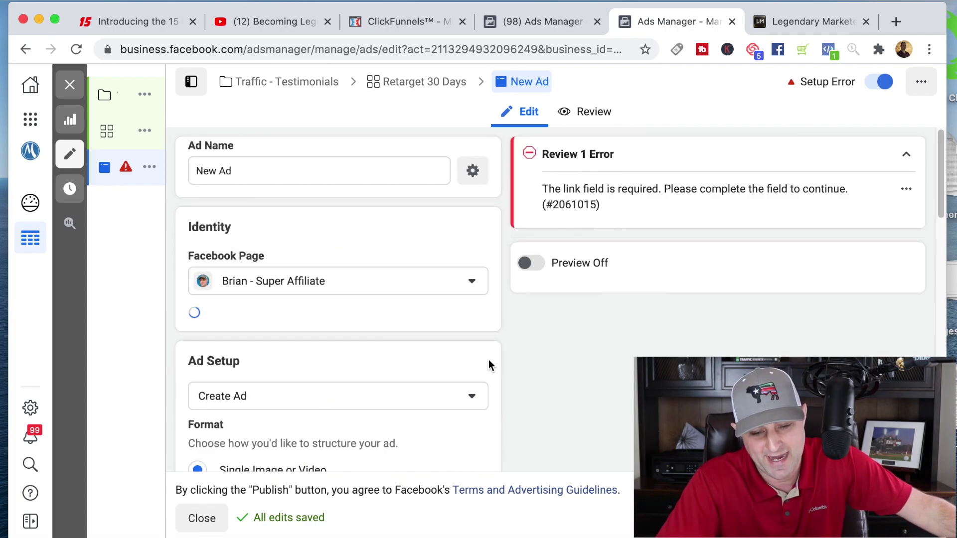
Step: Scroll down the New Ad editor to the Ad Creative media section
{"action": "scroll", "coordinate": [436, 324], "scroll_direction": "down", "scroll_amount": 5}
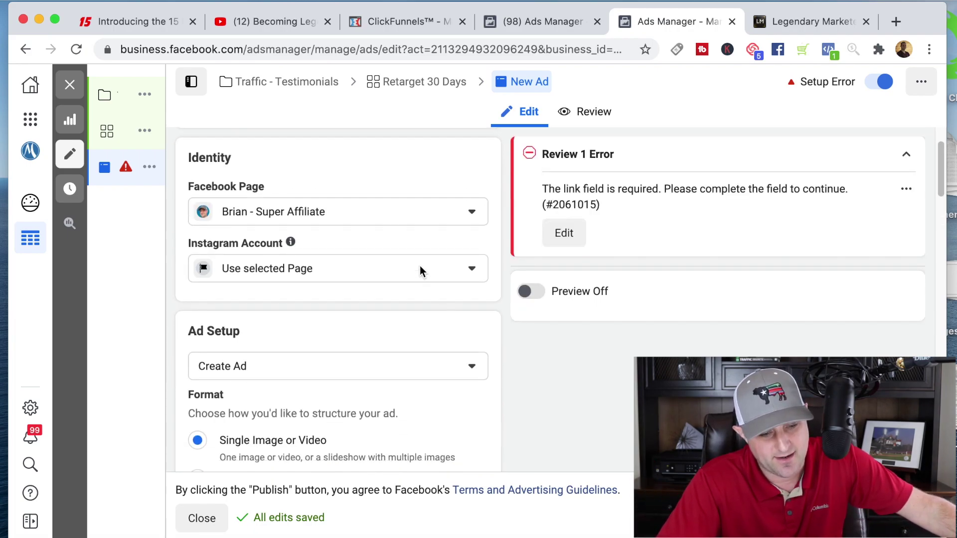
{"action": "scroll", "coordinate": [420, 266], "scroll_direction": "down", "scroll_amount": 8}
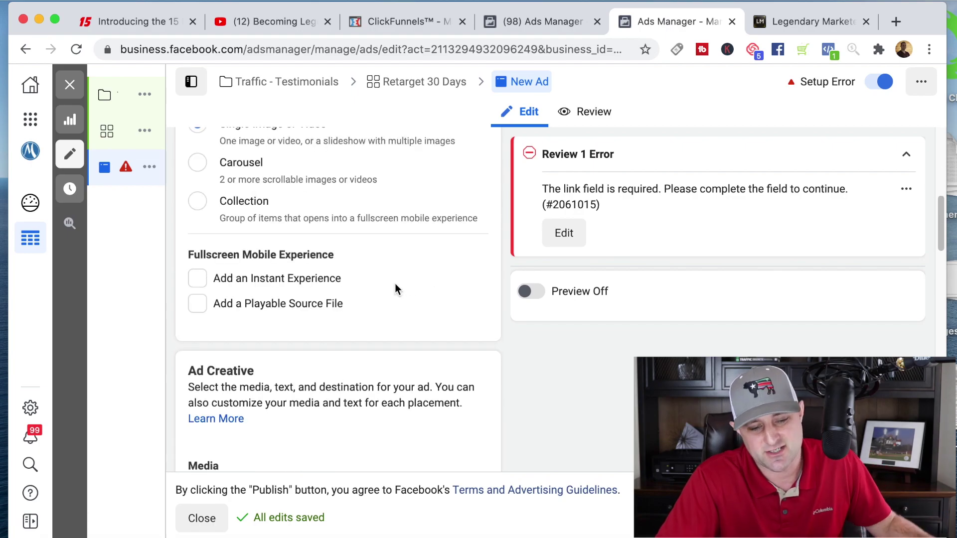
{"action": "scroll", "coordinate": [395, 284], "scroll_direction": "down", "scroll_amount": 5}
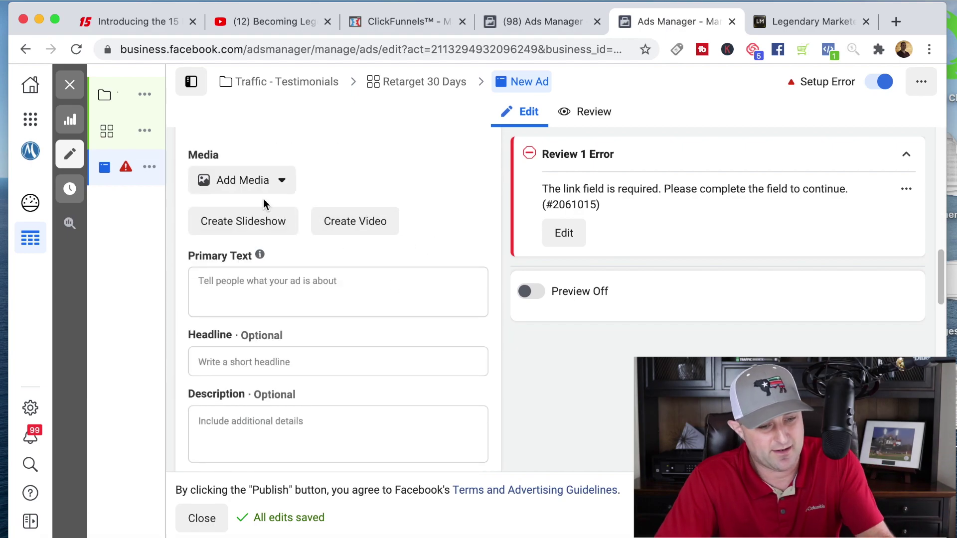
Step: Add the remarketing testimonials .mp4 video from the account's videos as the ad's media
{"action": "left_click", "coordinate": [263, 182]}
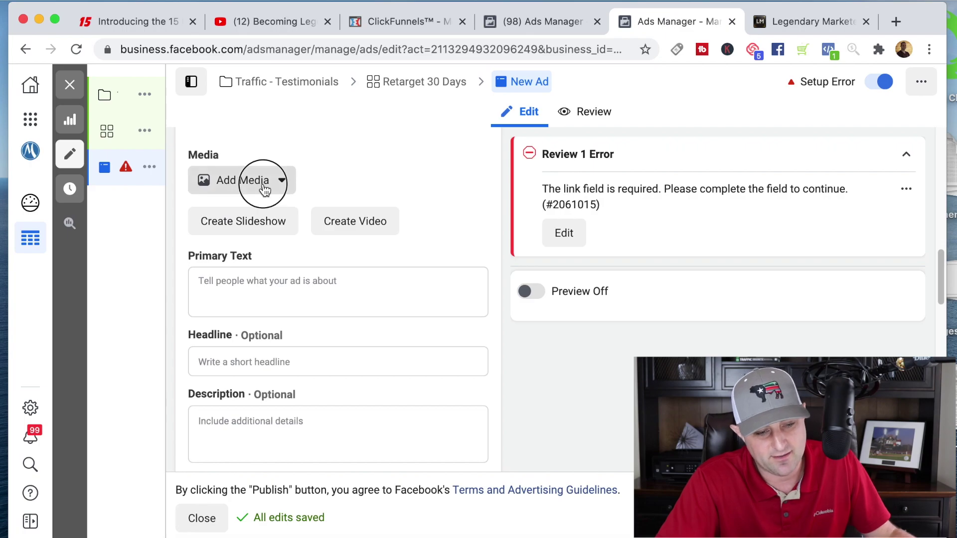
{"action": "left_click", "coordinate": [269, 242]}
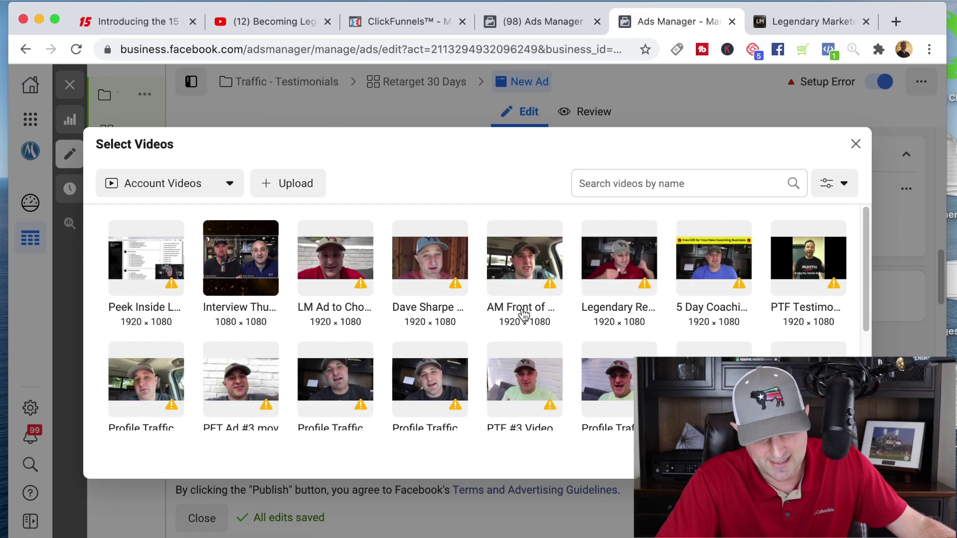
{"action": "scroll", "coordinate": [490, 340], "scroll_direction": "down", "scroll_amount": 1}
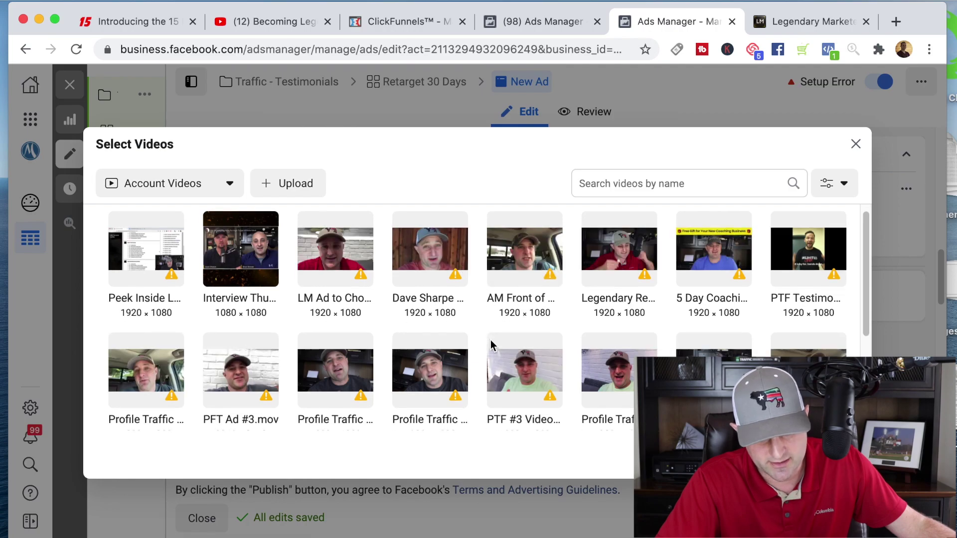
{"action": "left_click", "coordinate": [427, 258]}
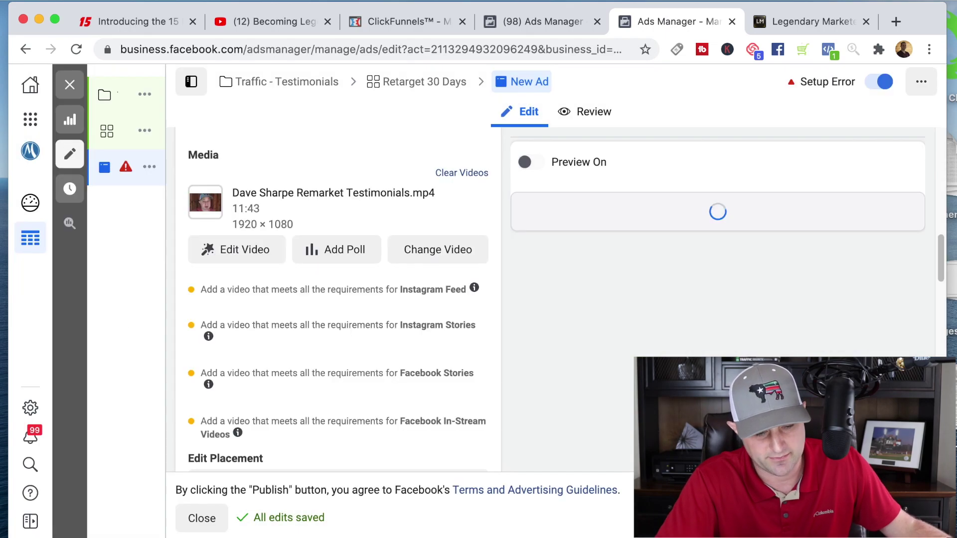
{"action": "left_click", "coordinate": [837, 454]}
{"action": "scroll", "coordinate": [329, 339], "scroll_direction": "down", "scroll_amount": 1}
{"action": "scroll", "coordinate": [425, 318], "scroll_direction": "down", "scroll_amount": 2}
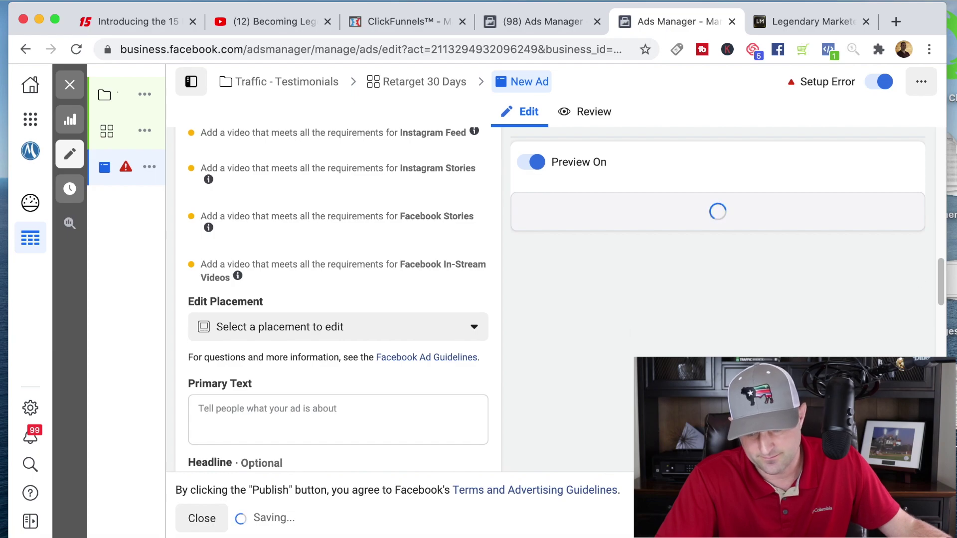
Step: Enter the ad headline 'Best $7 I Ever Spent'
{"action": "scroll", "coordinate": [948, 280], "scroll_direction": "down", "scroll_amount": 3}
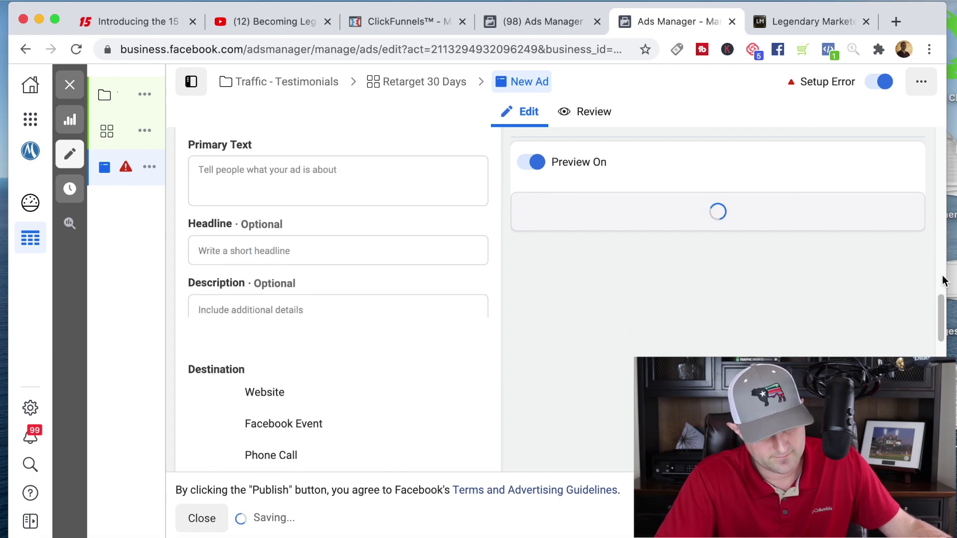
{"action": "left_click", "coordinate": [300, 251]}
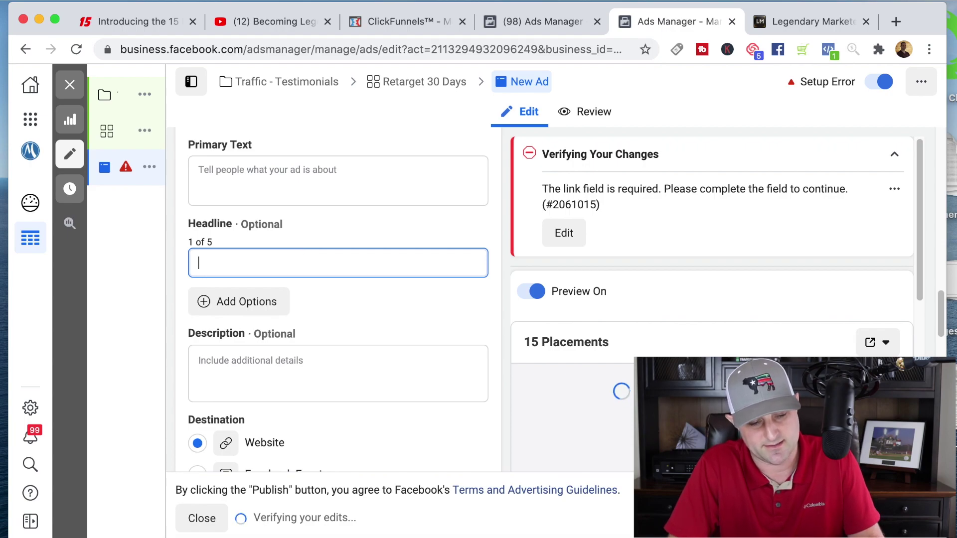
{"action": "type", "text": "Best $7 "}
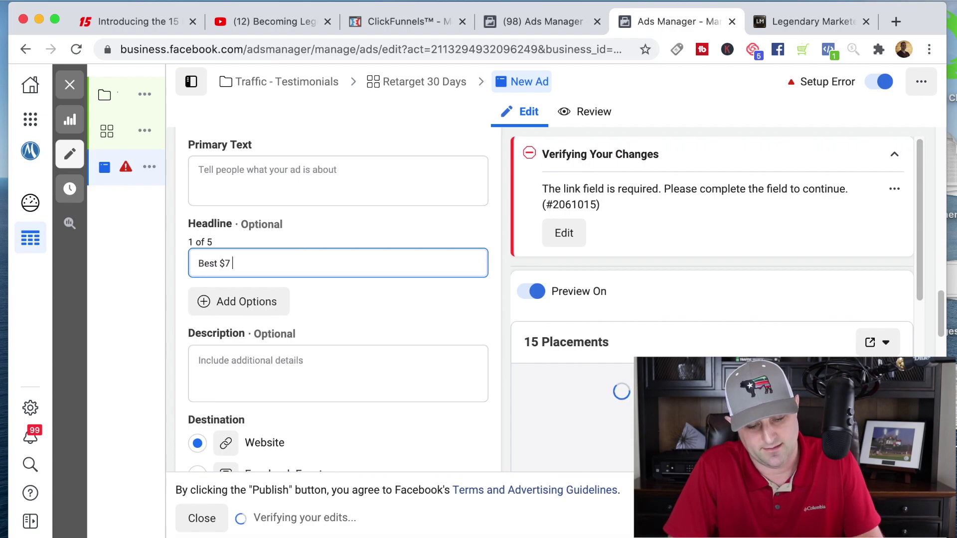
{"action": "type", "text": "I Ever Spend"}
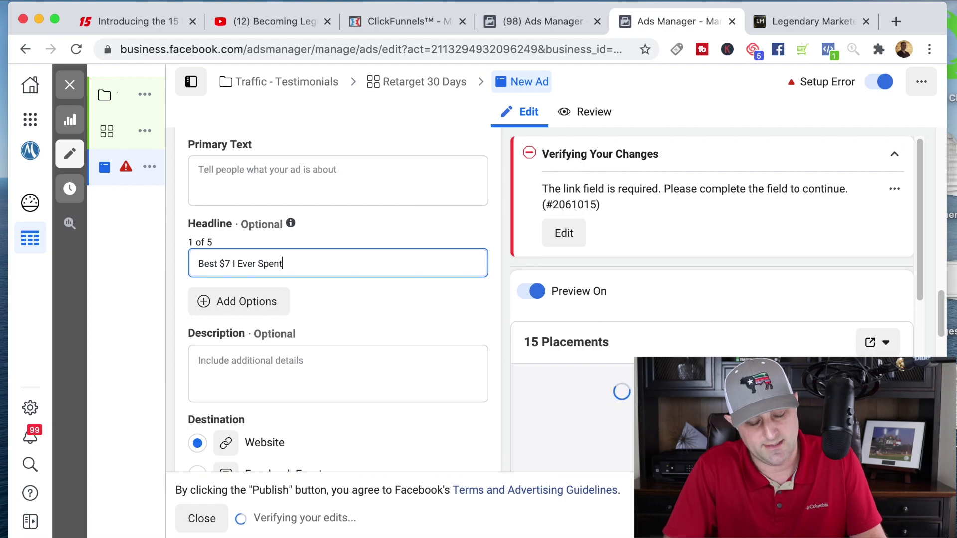
{"action": "left_click", "coordinate": [302, 150]}
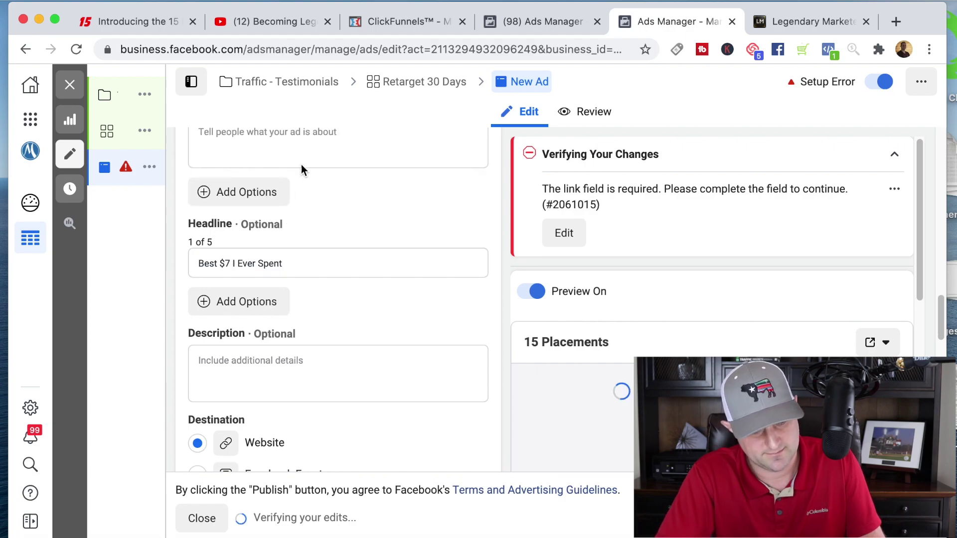
{"action": "scroll", "coordinate": [344, 204], "scroll_direction": "up", "scroll_amount": 3}
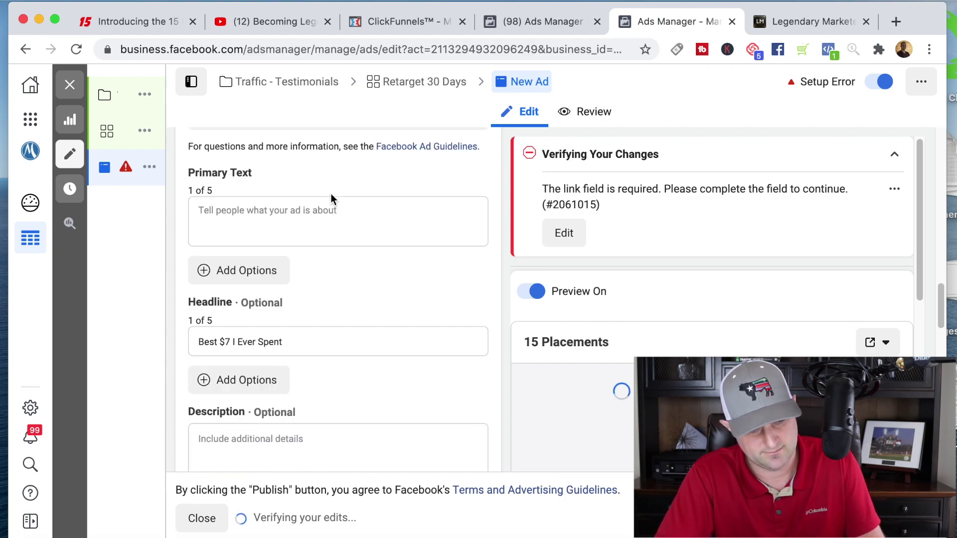
Step: Write the primary text 'See What Other Folks Are Saying About The Business Builder Challenge'
{"action": "left_click", "coordinate": [353, 230]}
{"action": "type", "text": "SEe"}
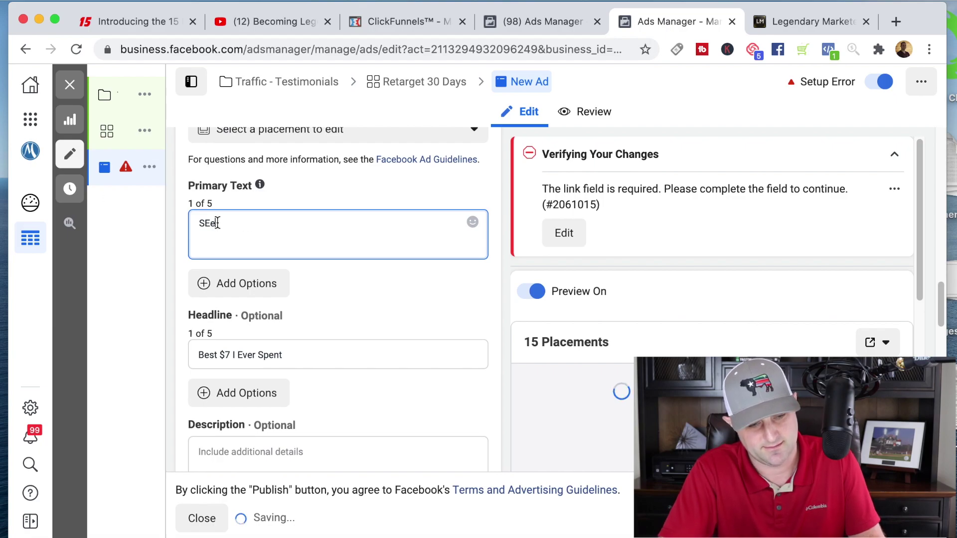
{"action": "key", "text": "BackSpace"}
{"action": "key", "text": "BackSpace"}
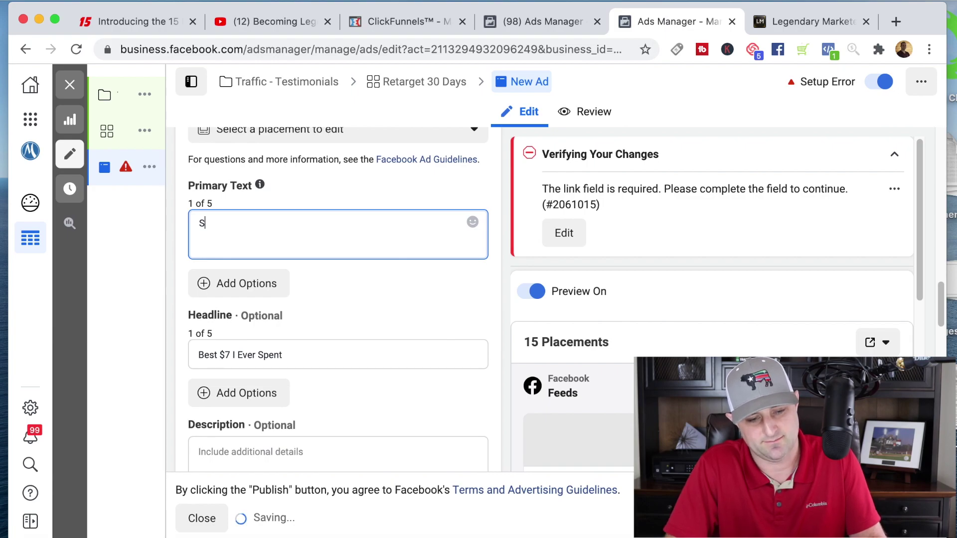
{"action": "type", "text": "eee What Other Folks Are Saying About "}
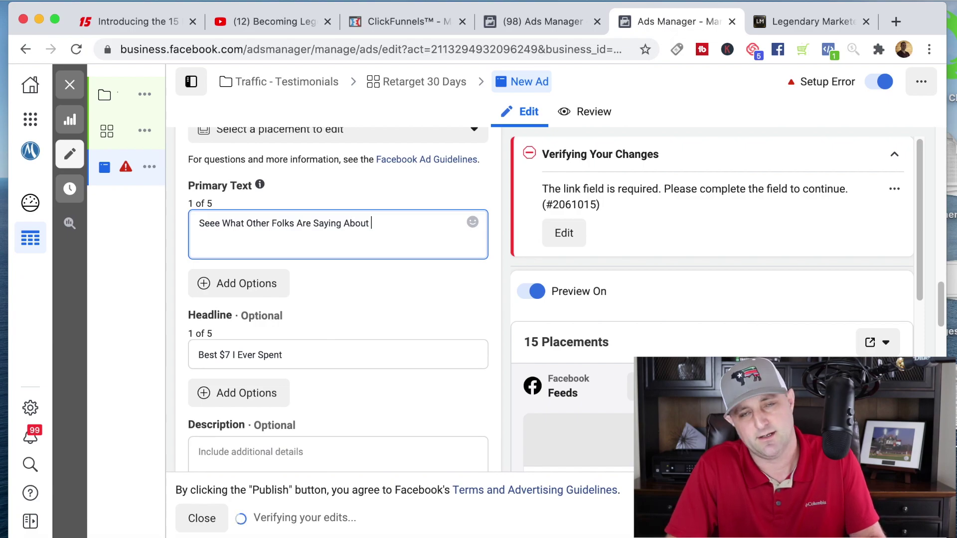
{"action": "type", "text": "The Business Builder Challenge"}
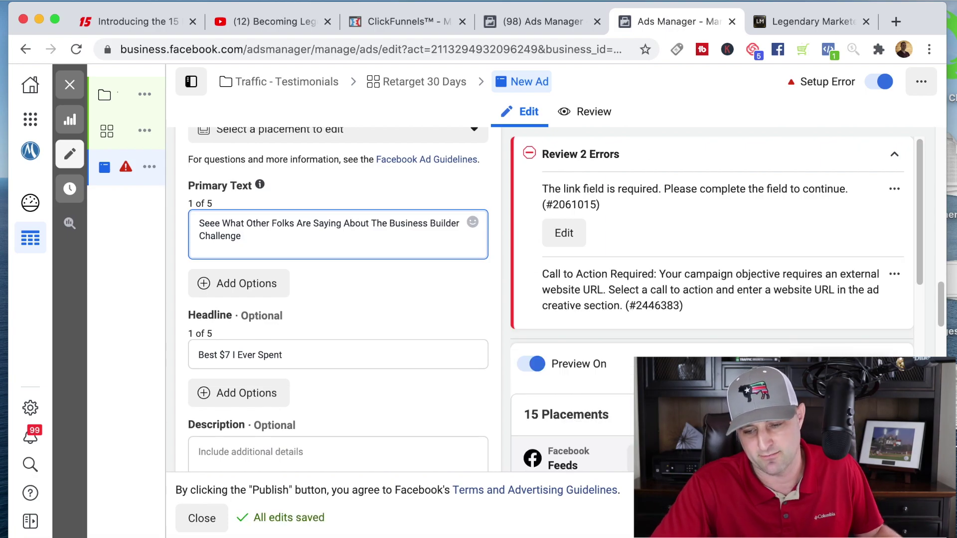
Step: Copy the LM Offer Stack step's lm-best-offer page address from the ClickFunnels funnel
{"action": "left_click_drag", "start_coordinate": [918, 267], "coordinate": [919, 383]}
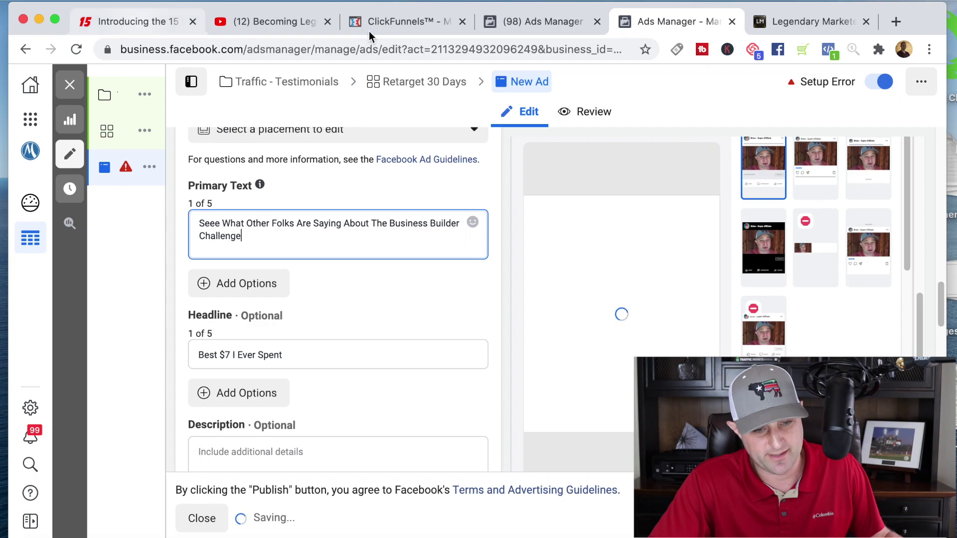
{"action": "left_click", "coordinate": [389, 22]}
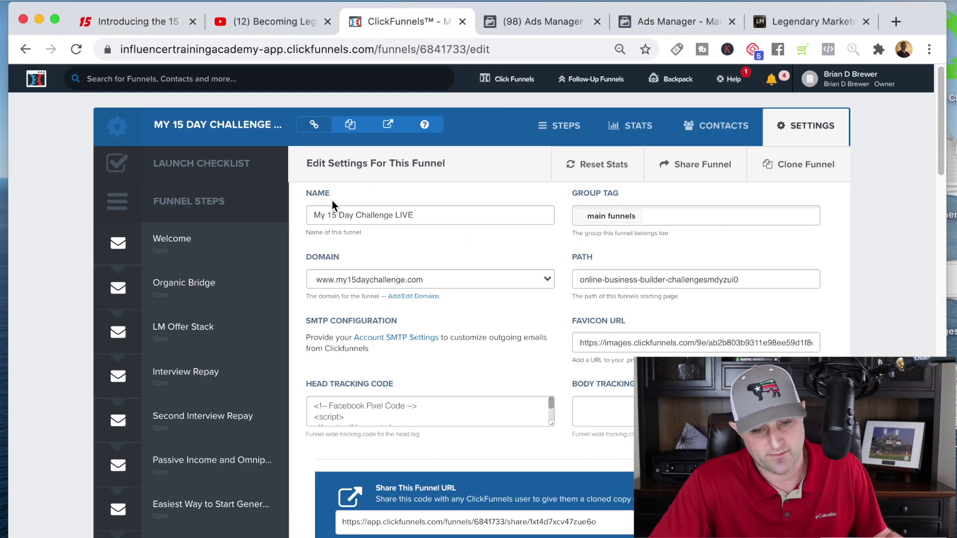
{"action": "left_click", "coordinate": [561, 131]}
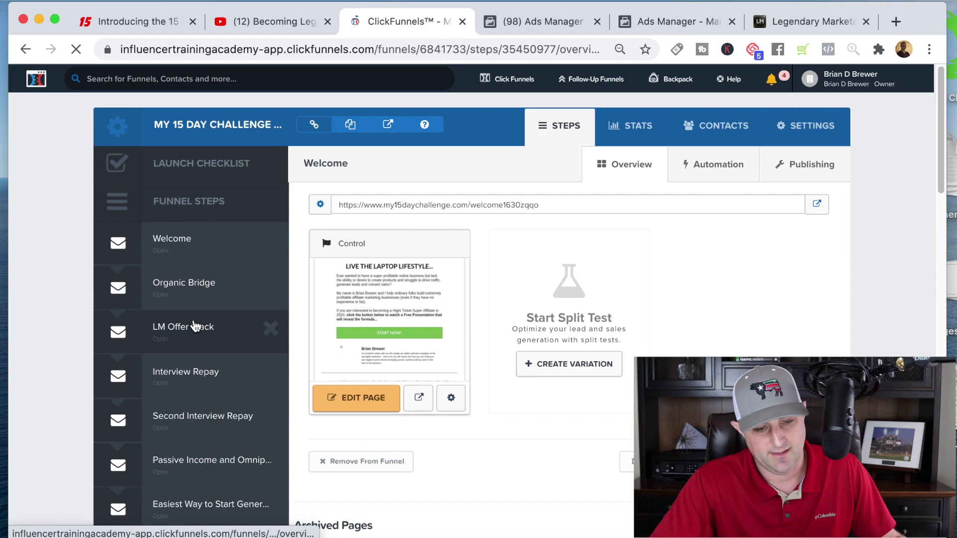
{"action": "left_click", "coordinate": [188, 332]}
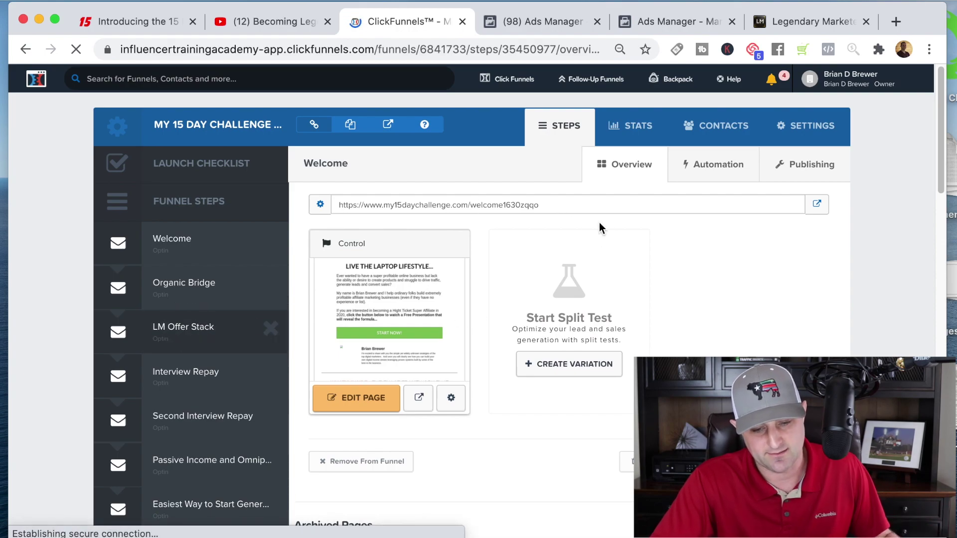
{"action": "left_click", "coordinate": [195, 333]}
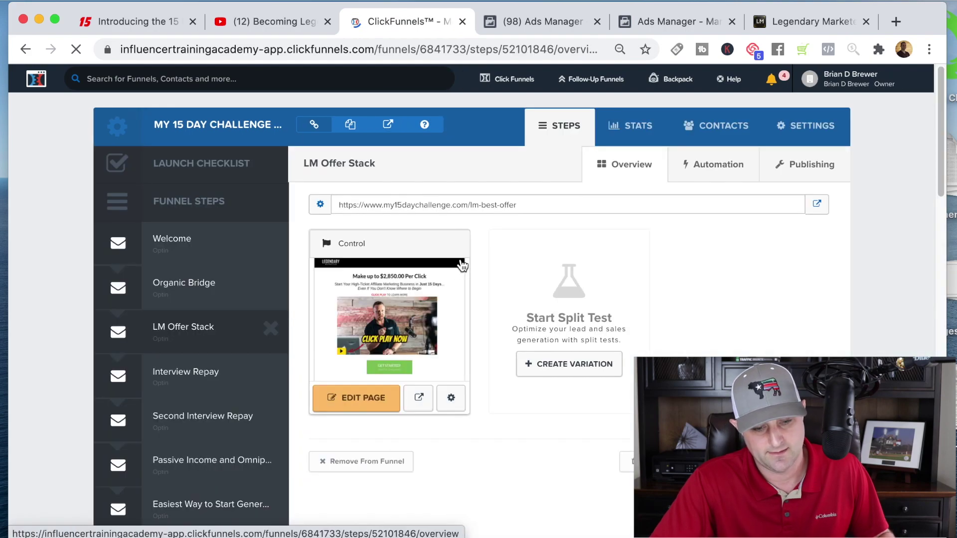
{"action": "left_click_drag", "start_coordinate": [545, 207], "coordinate": [328, 207]}
{"action": "key", "text": "super+c"}
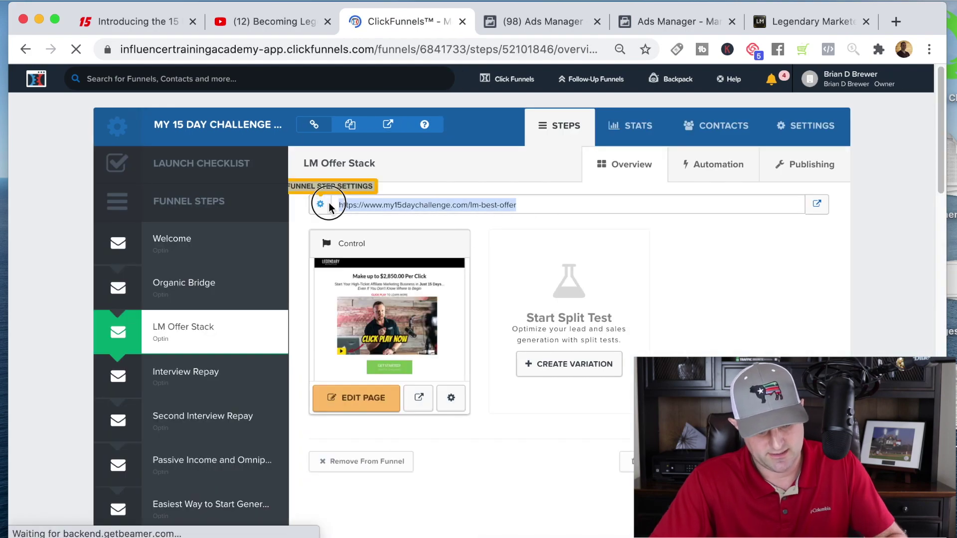
{"action": "left_click", "coordinate": [536, 23]}
{"action": "left_click", "coordinate": [674, 23]}
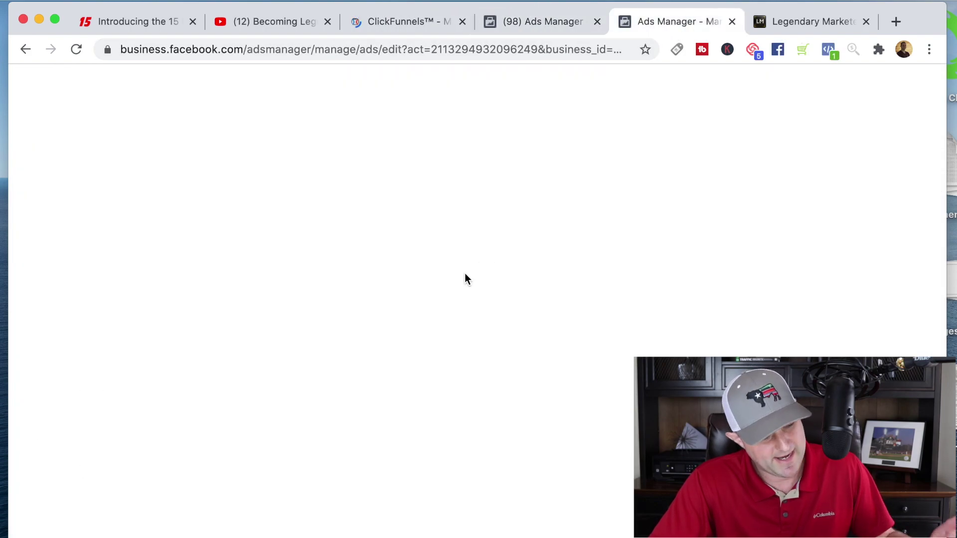
Step: Paste the copied lm-best-offer funnel URL into the ad's Website URL field
{"action": "scroll", "coordinate": [465, 277], "scroll_direction": "down", "scroll_amount": 1}
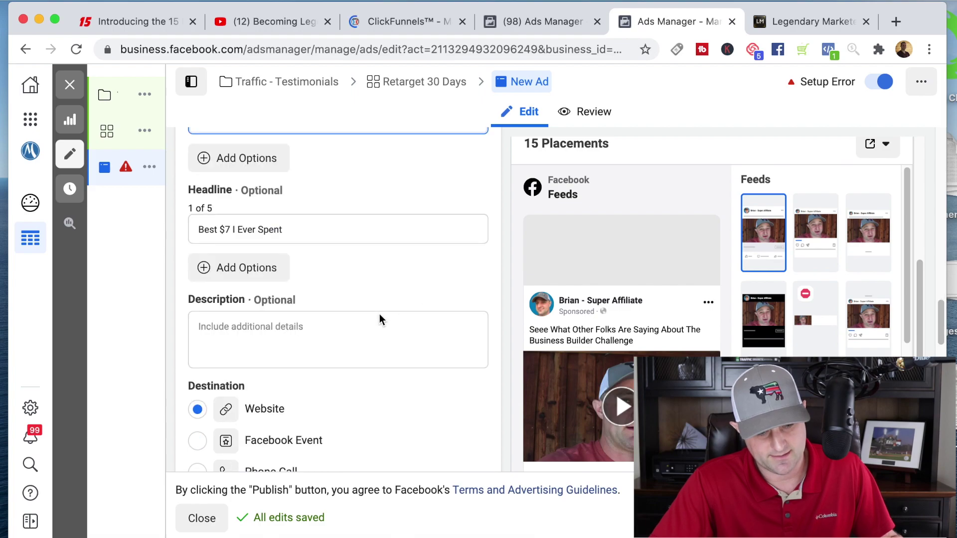
{"action": "scroll", "coordinate": [379, 319], "scroll_direction": "down", "scroll_amount": 3}
{"action": "scroll", "coordinate": [277, 309], "scroll_direction": "down", "scroll_amount": 3}
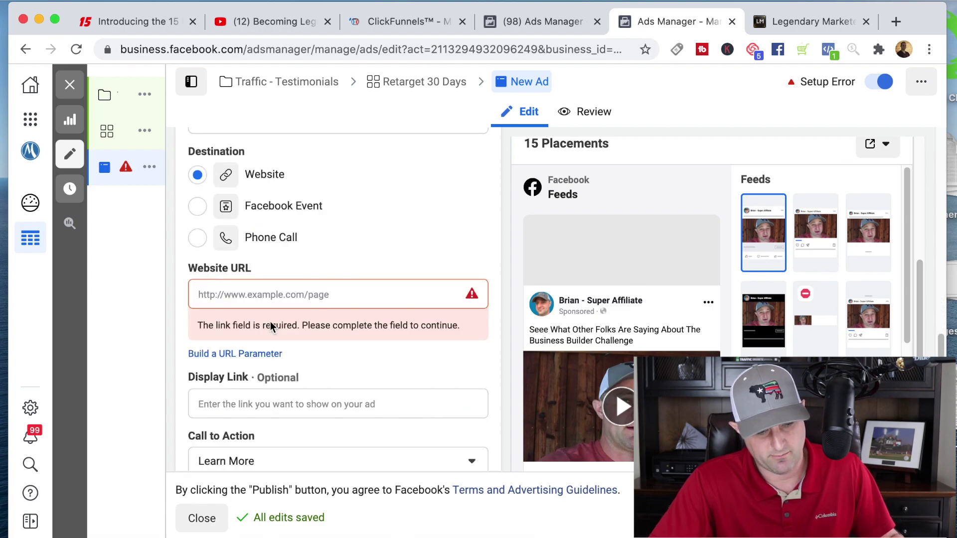
{"action": "left_click", "coordinate": [268, 295]}
{"action": "key", "text": "super+v"}
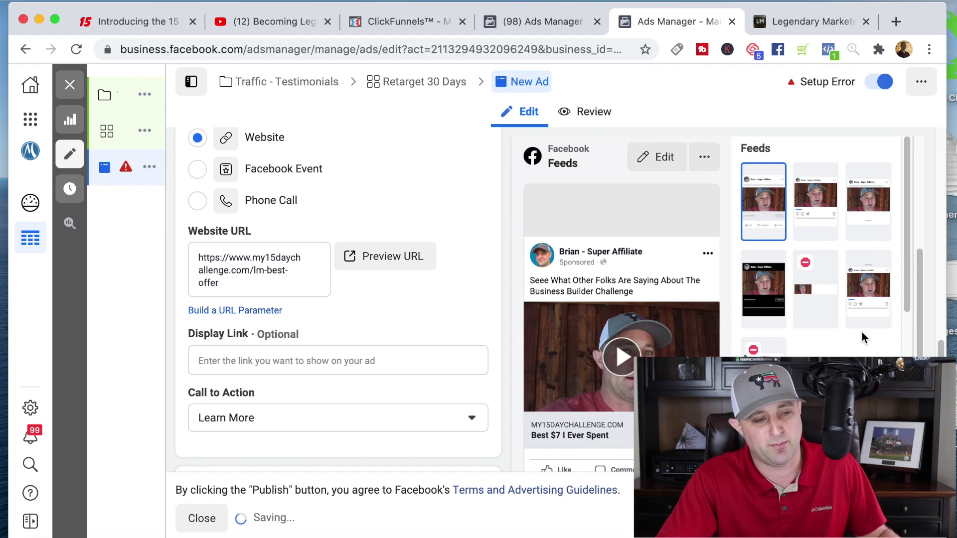
{"action": "scroll", "coordinate": [728, 314], "scroll_direction": "down", "scroll_amount": 1}
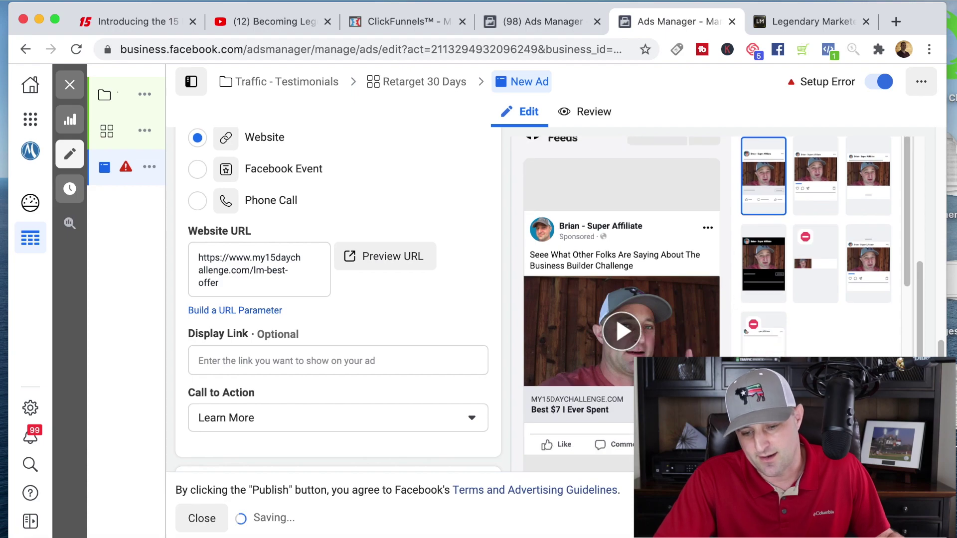
{"action": "scroll", "coordinate": [867, 239], "scroll_direction": "down", "scroll_amount": 3}
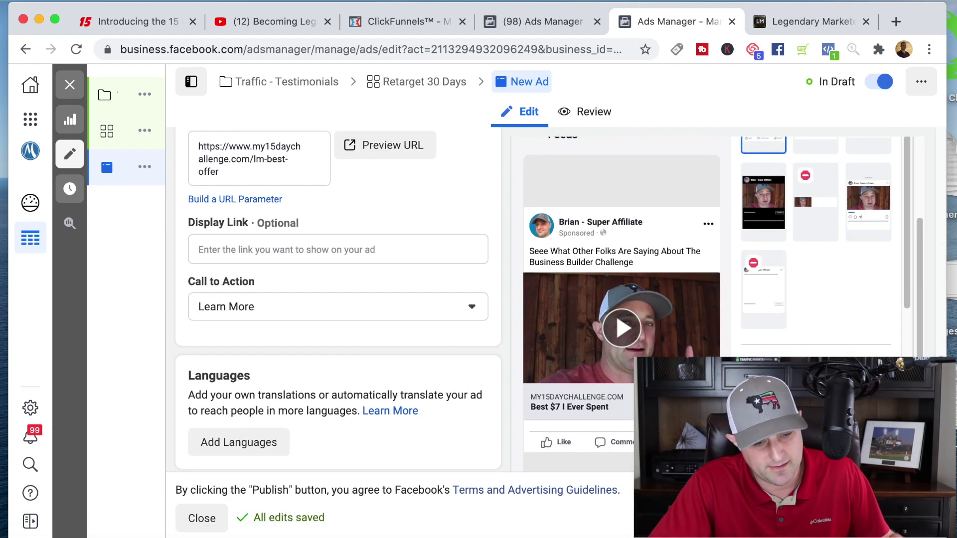
{"action": "scroll", "coordinate": [626, 319], "scroll_direction": "down", "scroll_amount": 3}
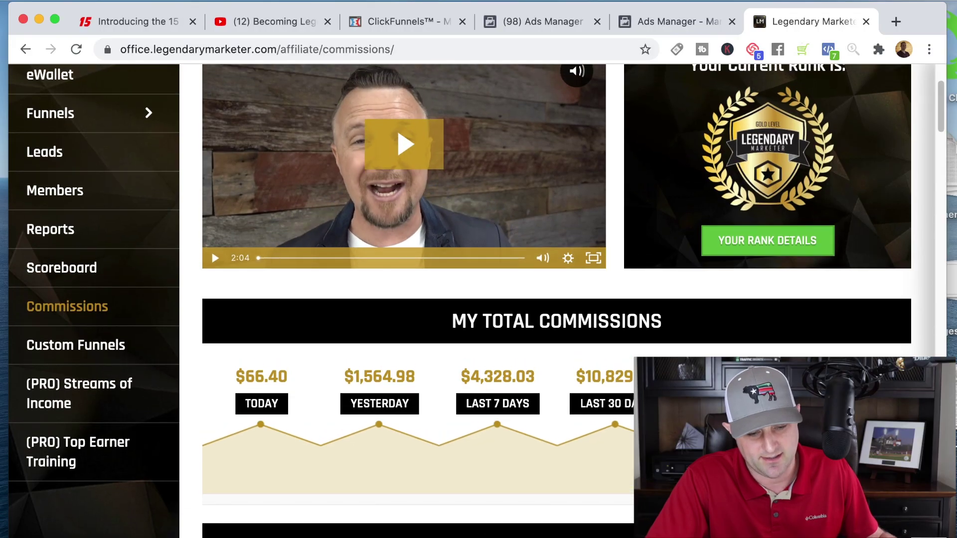
Step: Scroll the Legendary Marketer Commissions page down to the My Total Commissions totals
{"action": "scroll", "coordinate": [557, 299], "scroll_direction": "up", "scroll_amount": 1}
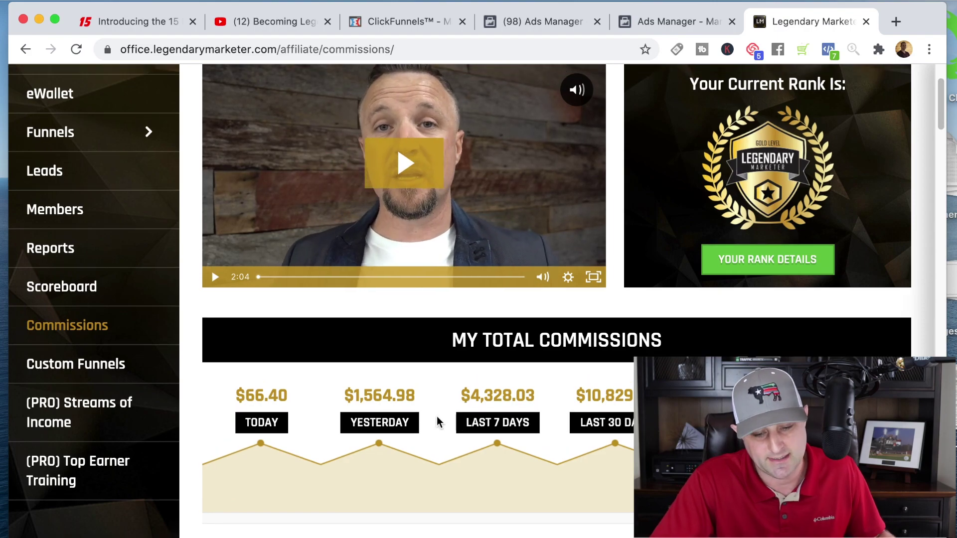
{"action": "scroll", "coordinate": [435, 421], "scroll_direction": "down", "scroll_amount": 1}
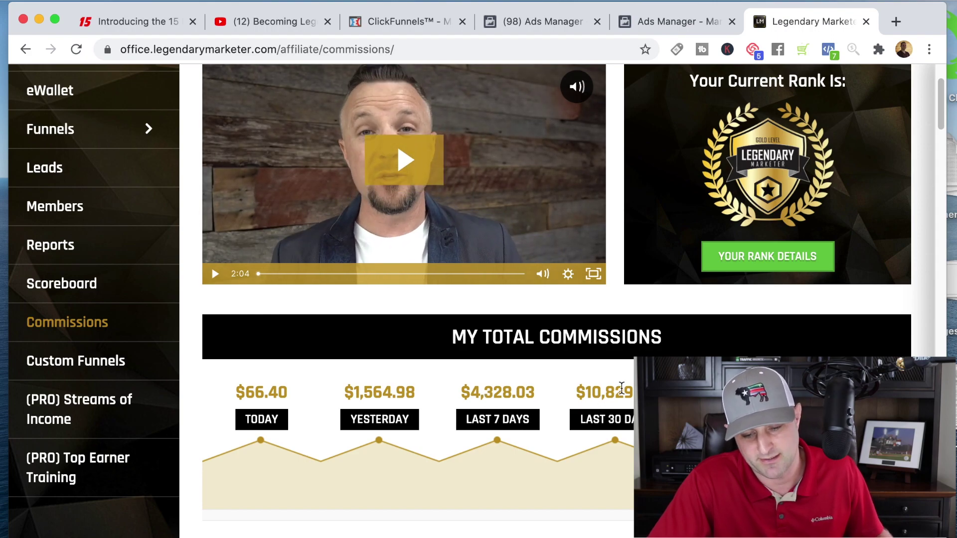
{"action": "scroll", "coordinate": [546, 397], "scroll_direction": "down", "scroll_amount": 1}
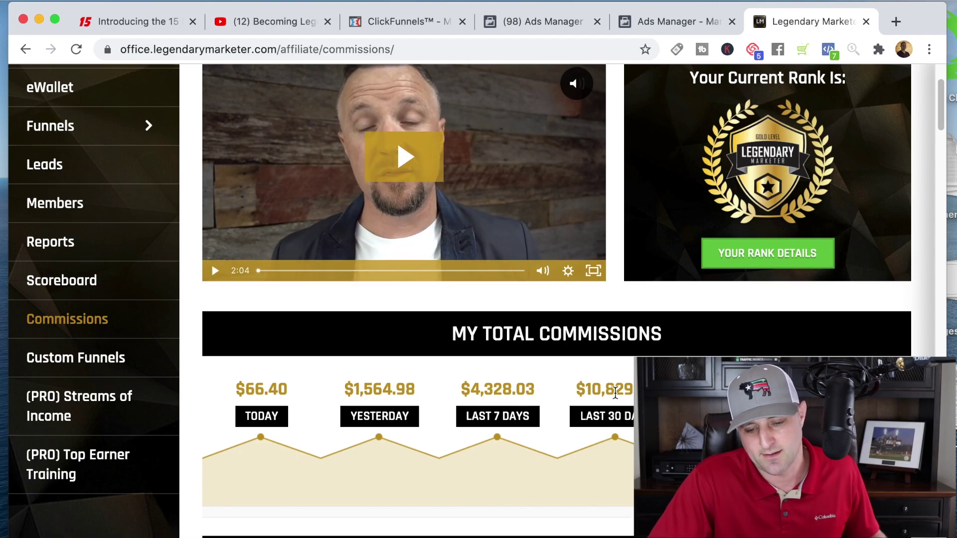
{"action": "scroll", "coordinate": [615, 394], "scroll_direction": "down", "scroll_amount": 1}
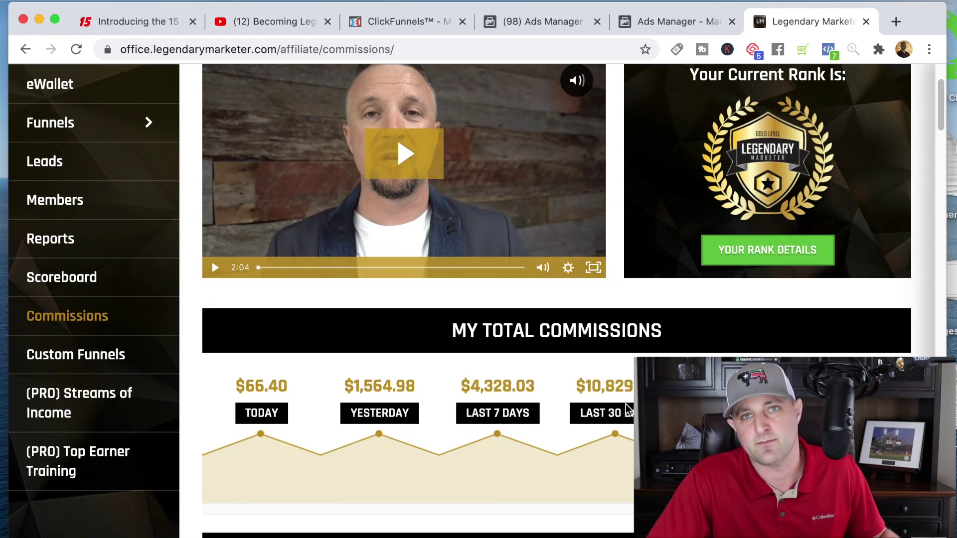